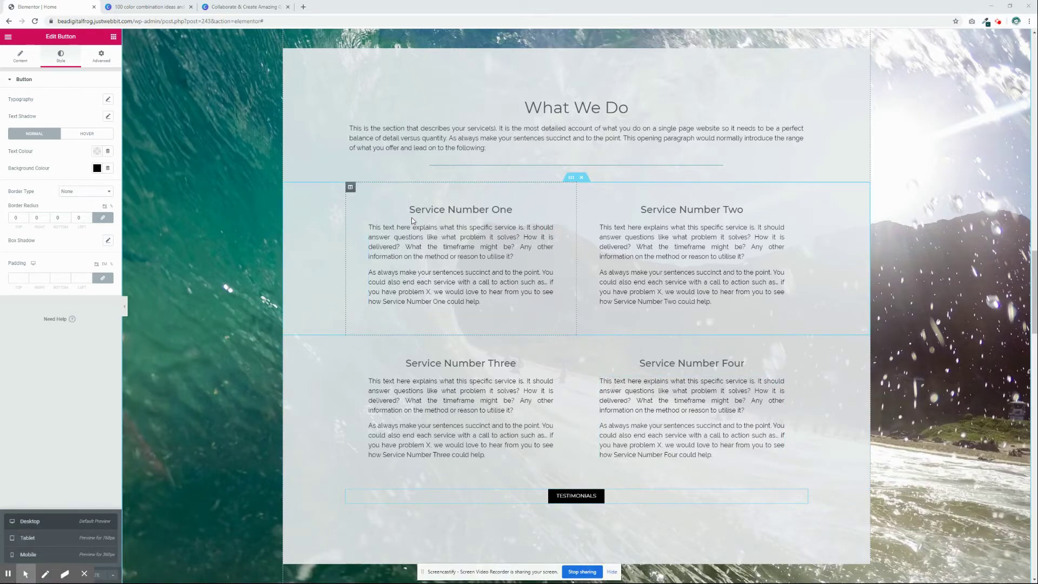
- Inspect the layout settings of the What We Do section, its column and the inner section holding the services
{"action": "scroll", "coordinate": [414, 218], "scroll_direction": "up", "scroll_amount": 2}
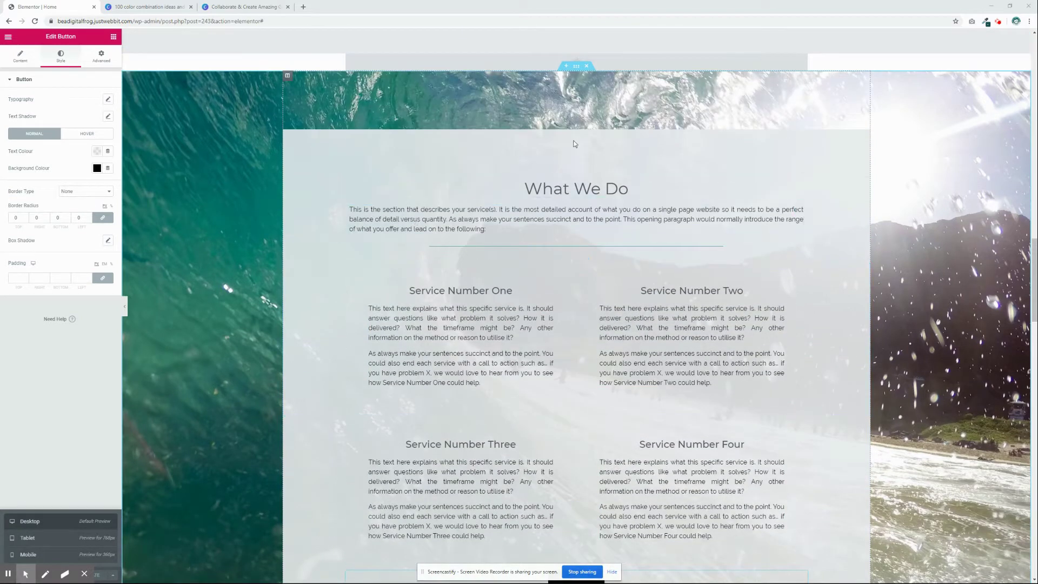
{"action": "left_click", "coordinate": [576, 67]}
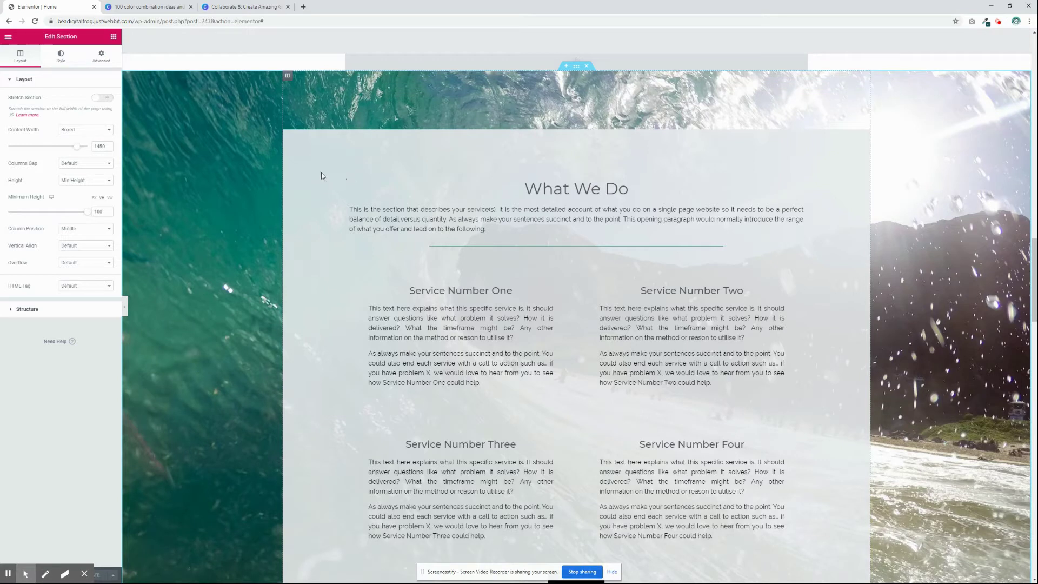
{"action": "left_click", "coordinate": [287, 76]}
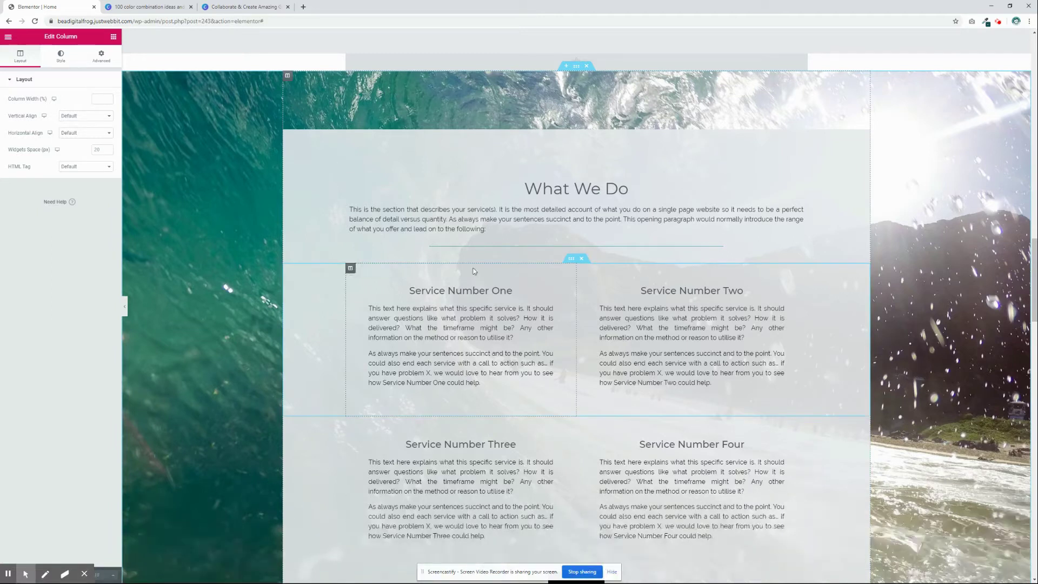
{"action": "left_click", "coordinate": [570, 258]}
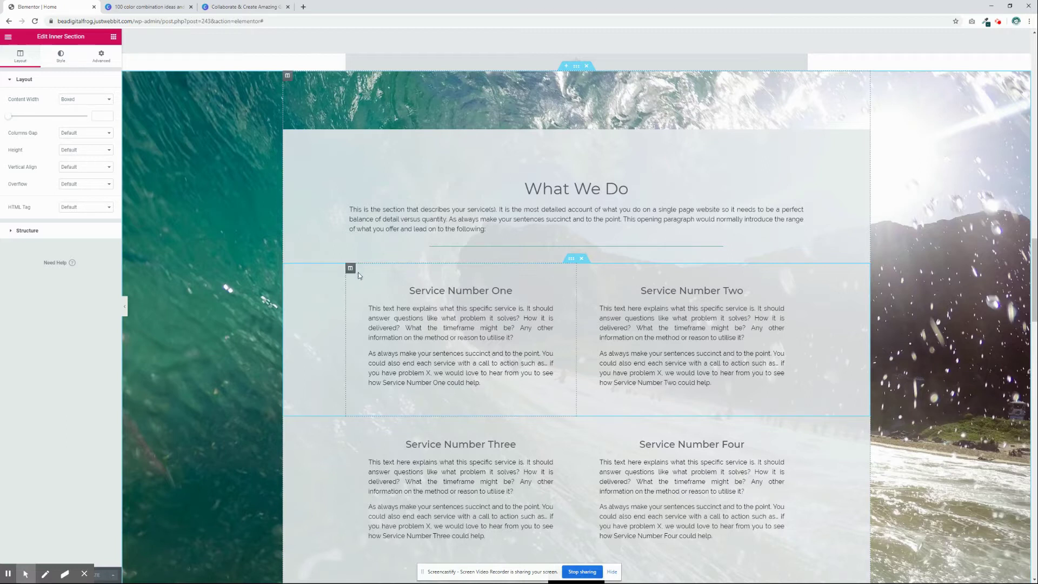
{"action": "left_click", "coordinate": [576, 68]}
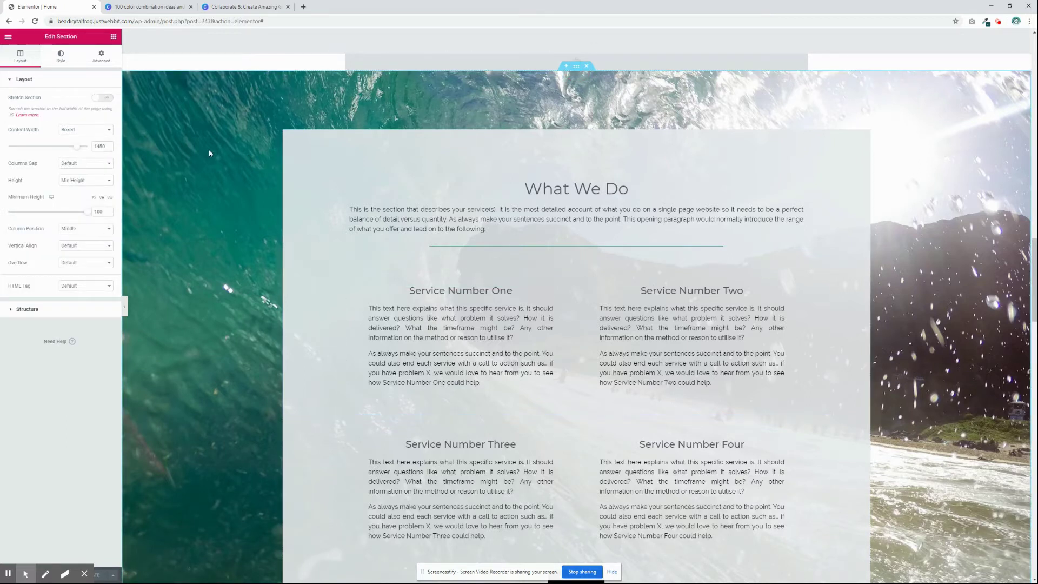
- Try a gradient background with dark teal as first colour on the What We Do section, and return to the classic image background
{"action": "left_click", "coordinate": [60, 57]}
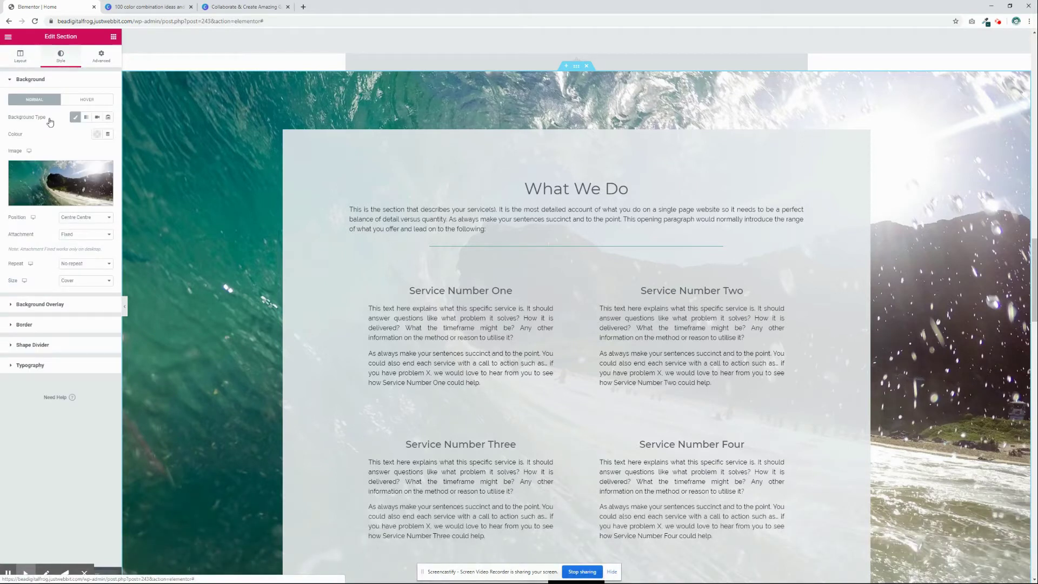
{"action": "left_click", "coordinate": [97, 135]}
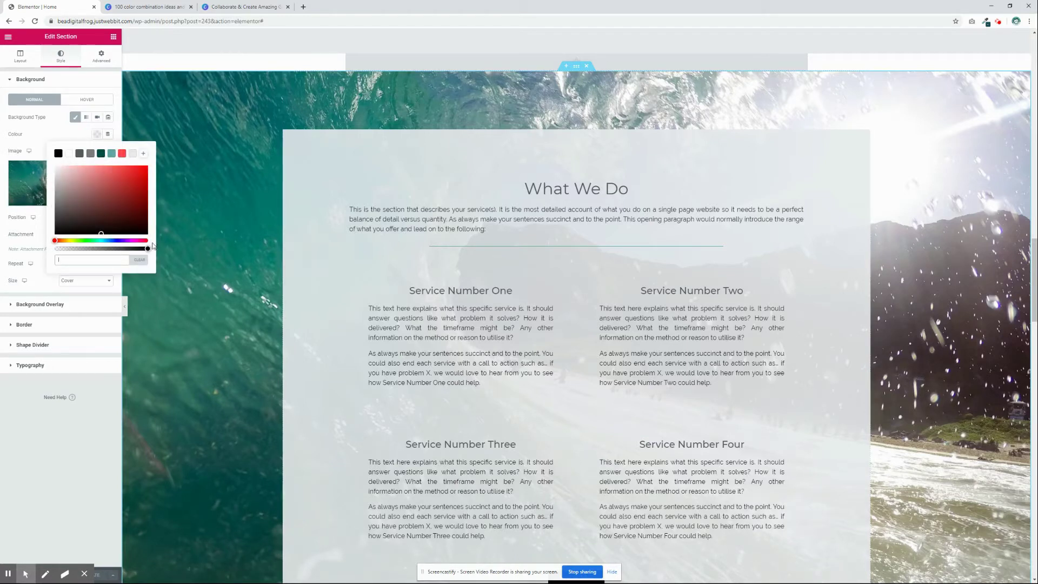
{"action": "left_click", "coordinate": [86, 118]}
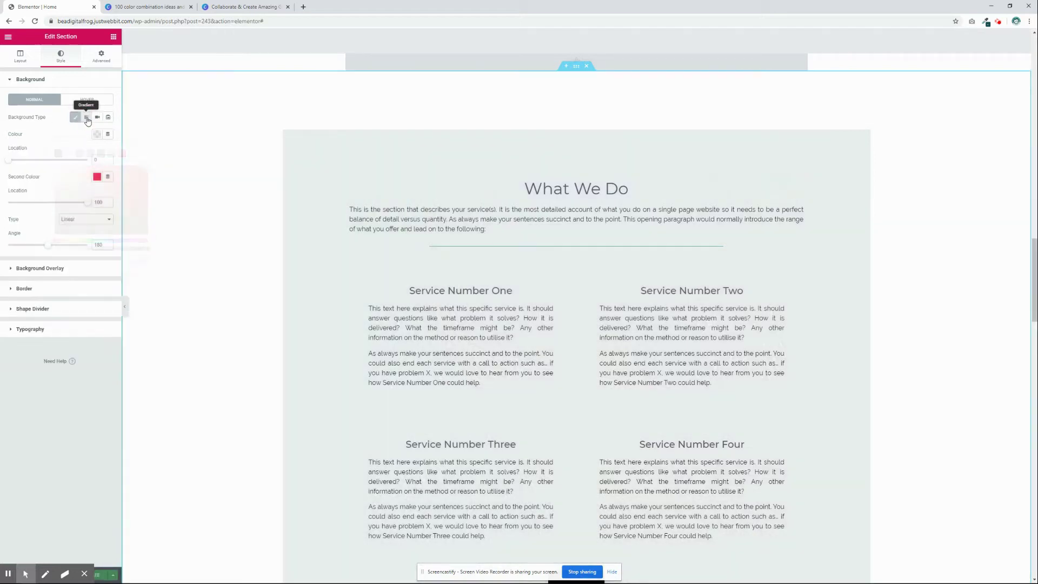
{"action": "left_click", "coordinate": [98, 135]}
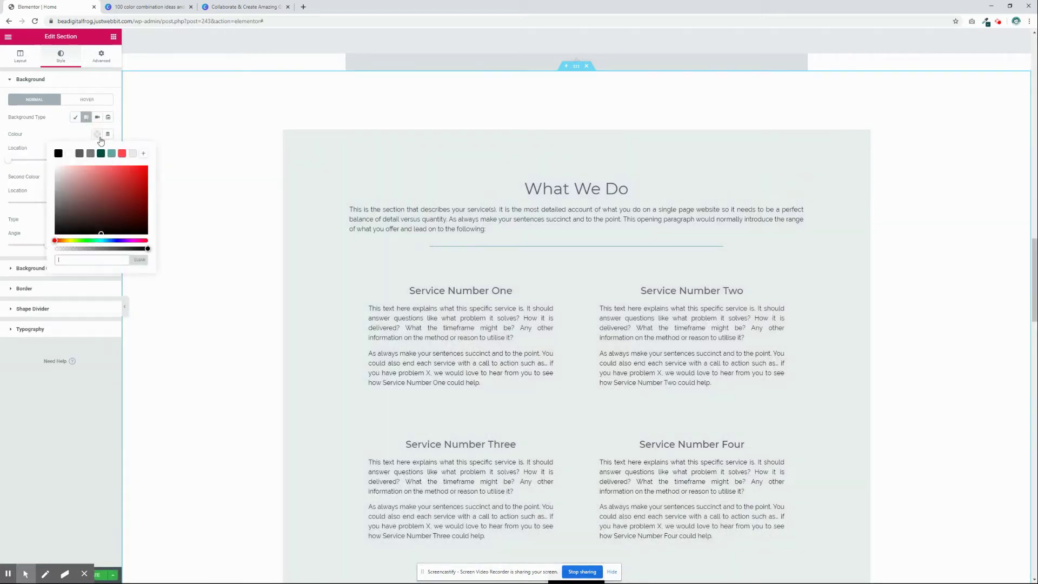
{"action": "left_click", "coordinate": [102, 155]}
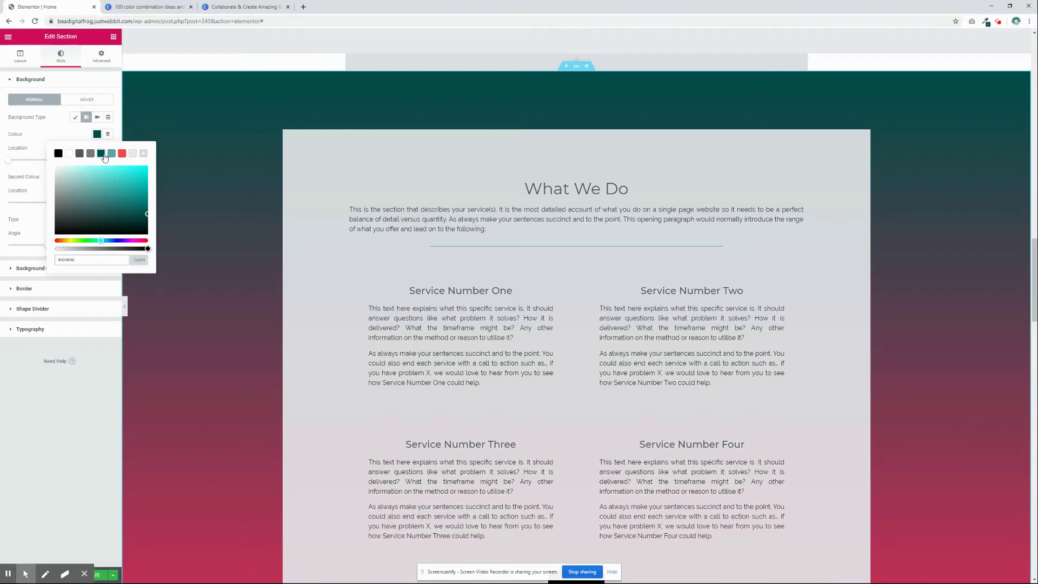
{"action": "left_click", "coordinate": [76, 118]}
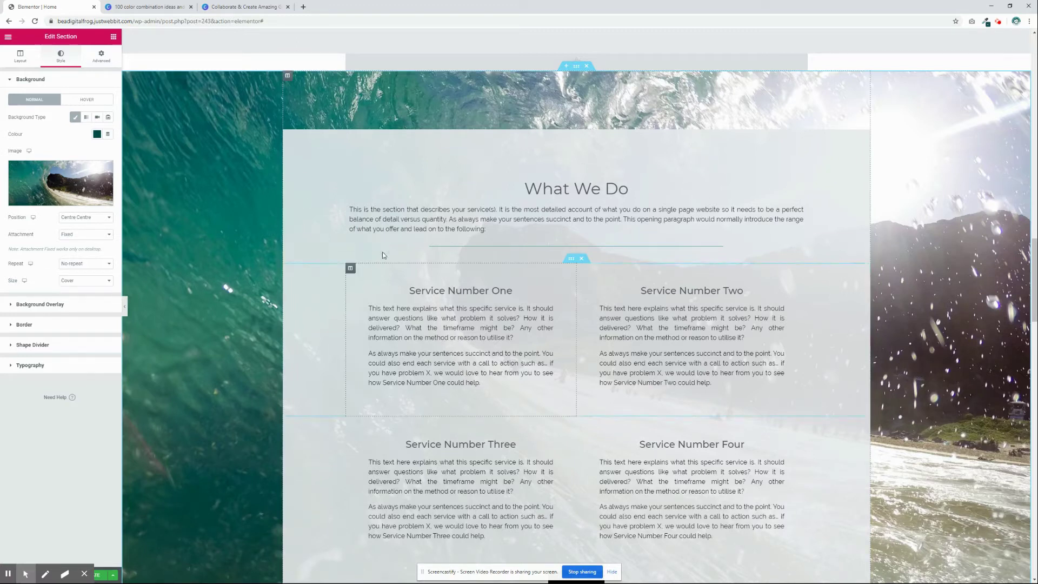
- Review the What We Do section's background overlay options and the background colour and opacity of its column
{"action": "left_click", "coordinate": [56, 305]}
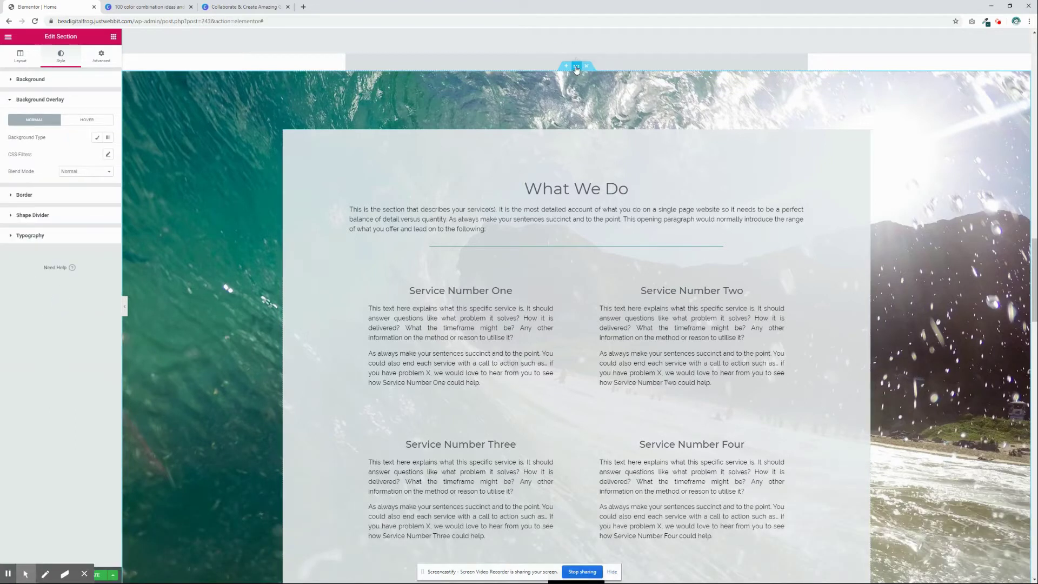
{"action": "left_click", "coordinate": [27, 80]}
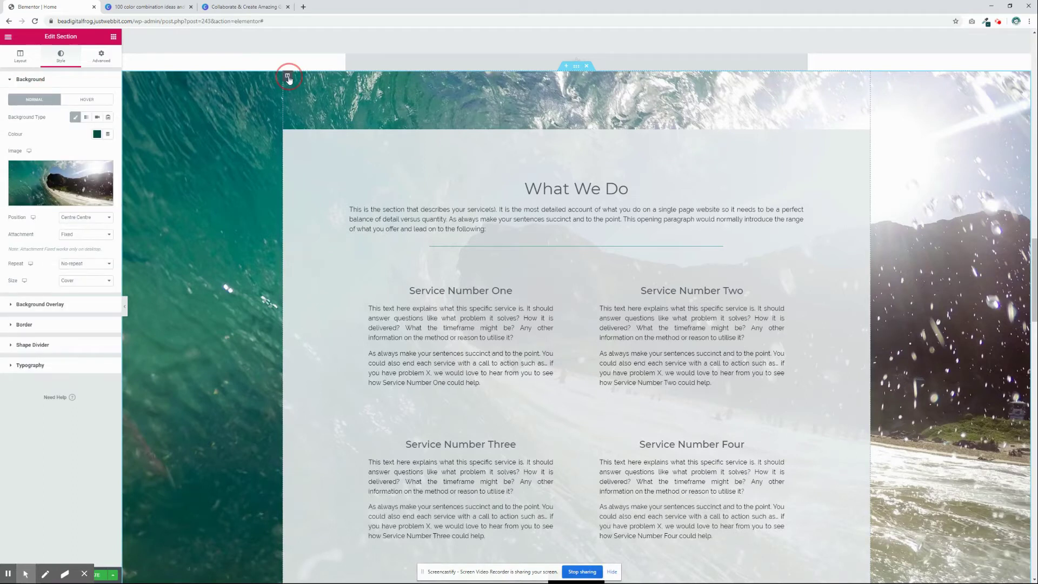
{"action": "left_click", "coordinate": [287, 76]}
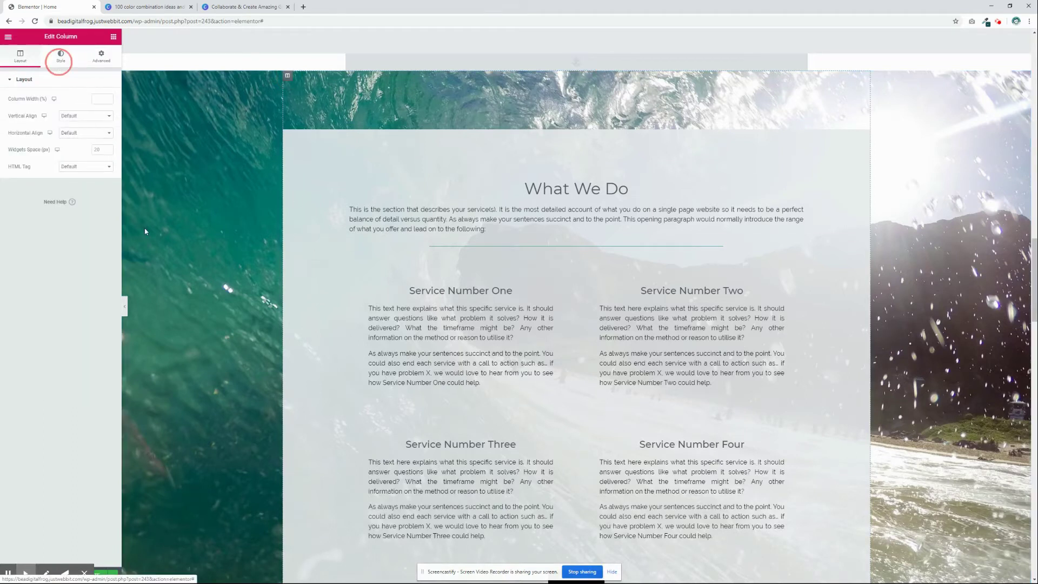
{"action": "left_click", "coordinate": [61, 59]}
{"action": "left_click", "coordinate": [96, 135]}
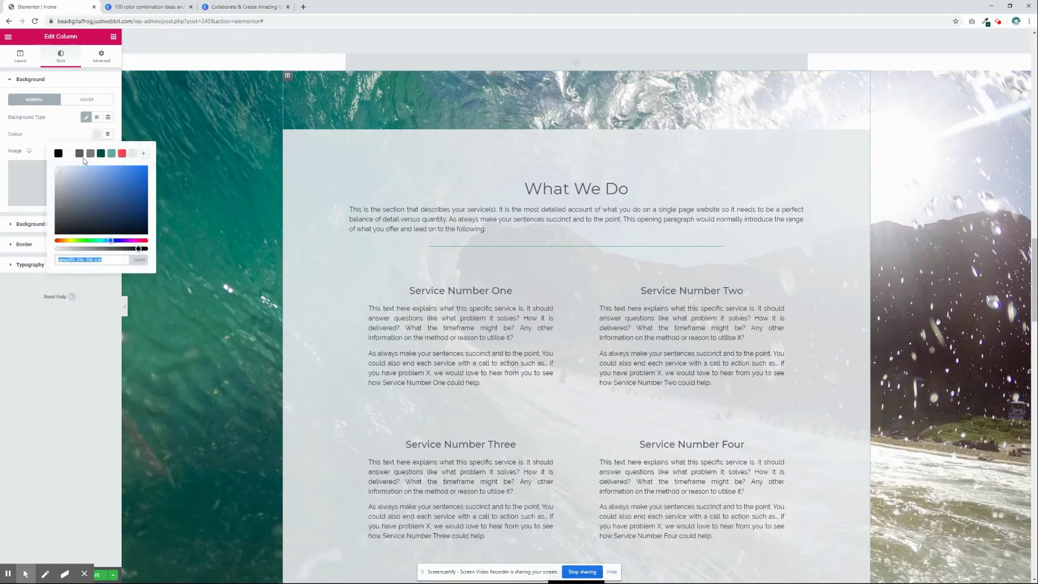
{"action": "mouse_move", "coordinate": [140, 249]}
{"action": "left_mouse_down"}
{"action": "mouse_move", "coordinate": [95, 251]}
{"action": "mouse_move", "coordinate": [139, 255]}
{"action": "left_mouse_up"}
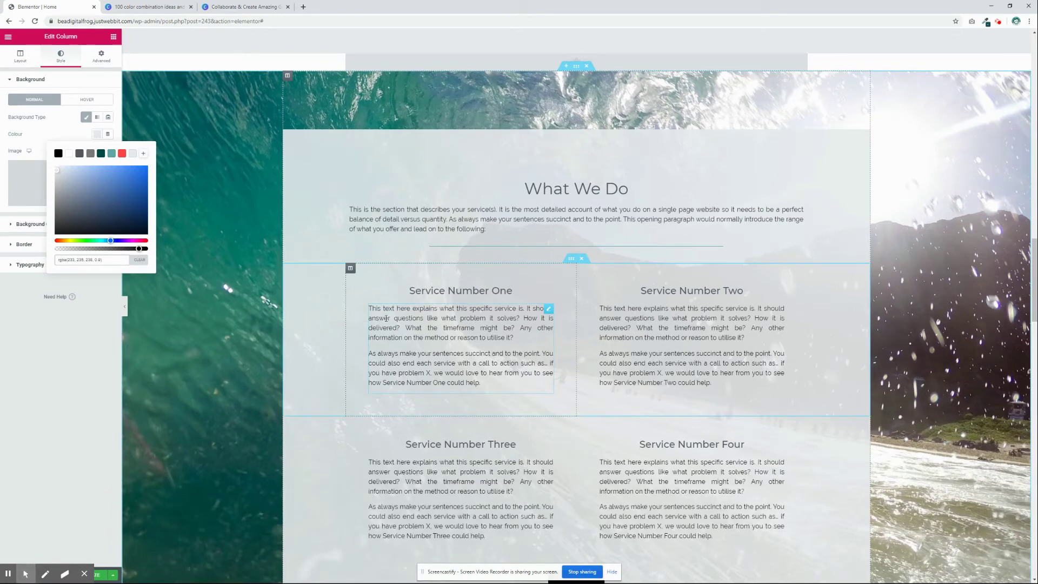
- Examine the bottom shape divider settings and available divider types of the What Our Customers Think section
{"action": "scroll", "coordinate": [446, 294], "scroll_direction": "down", "scroll_amount": 3}
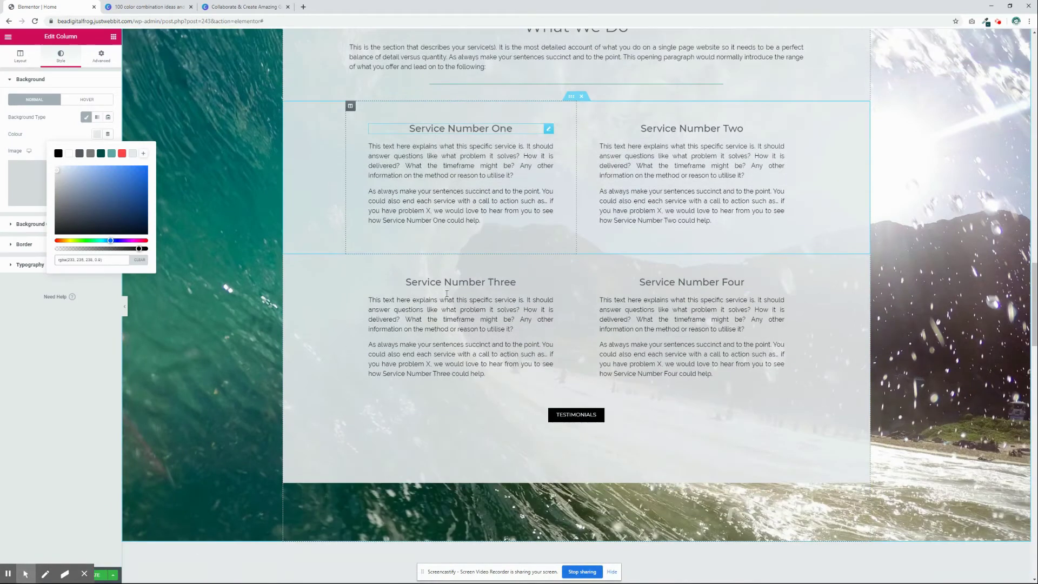
{"action": "scroll", "coordinate": [447, 293], "scroll_direction": "down", "scroll_amount": 4}
{"action": "scroll", "coordinate": [463, 256], "scroll_direction": "down", "scroll_amount": 11}
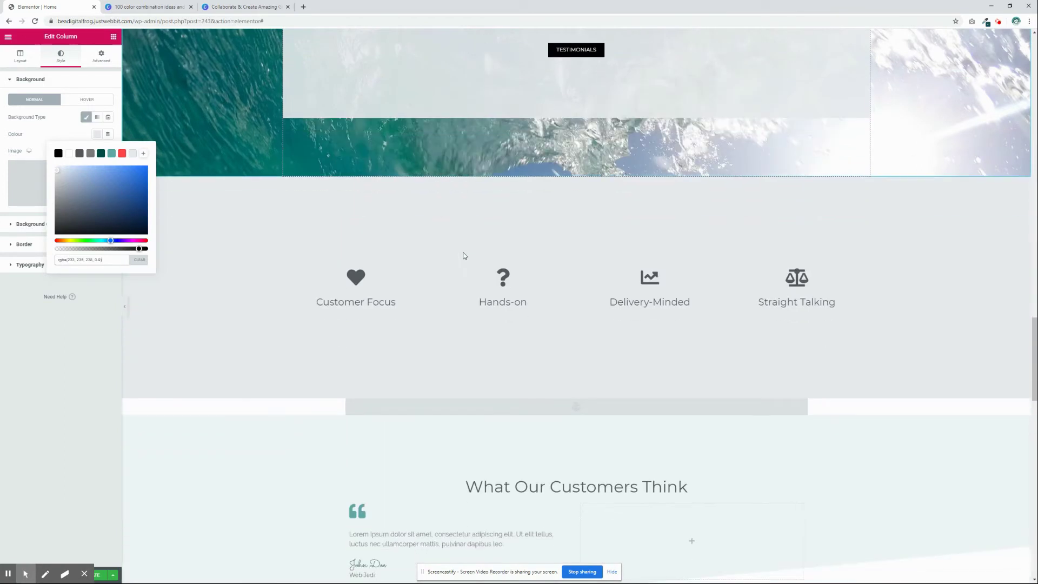
{"action": "scroll", "coordinate": [463, 256], "scroll_direction": "up", "scroll_amount": 2}
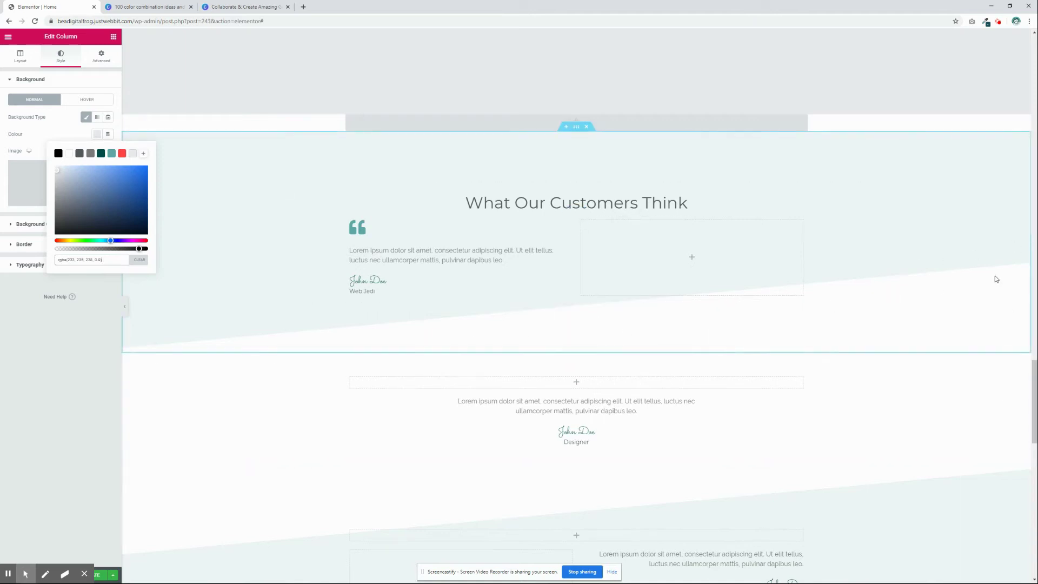
{"action": "left_click", "coordinate": [576, 127]}
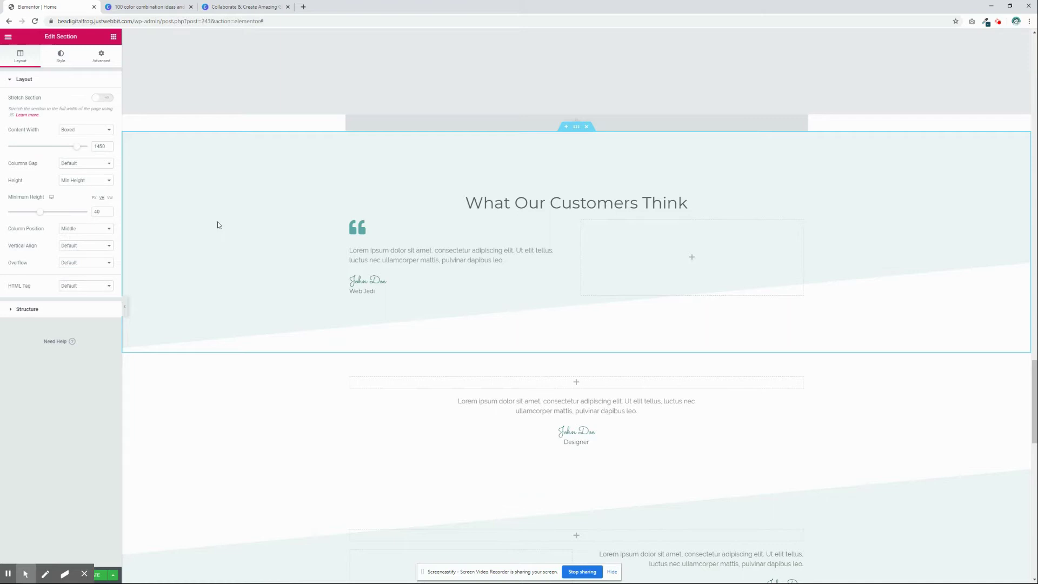
{"action": "left_click", "coordinate": [62, 57]}
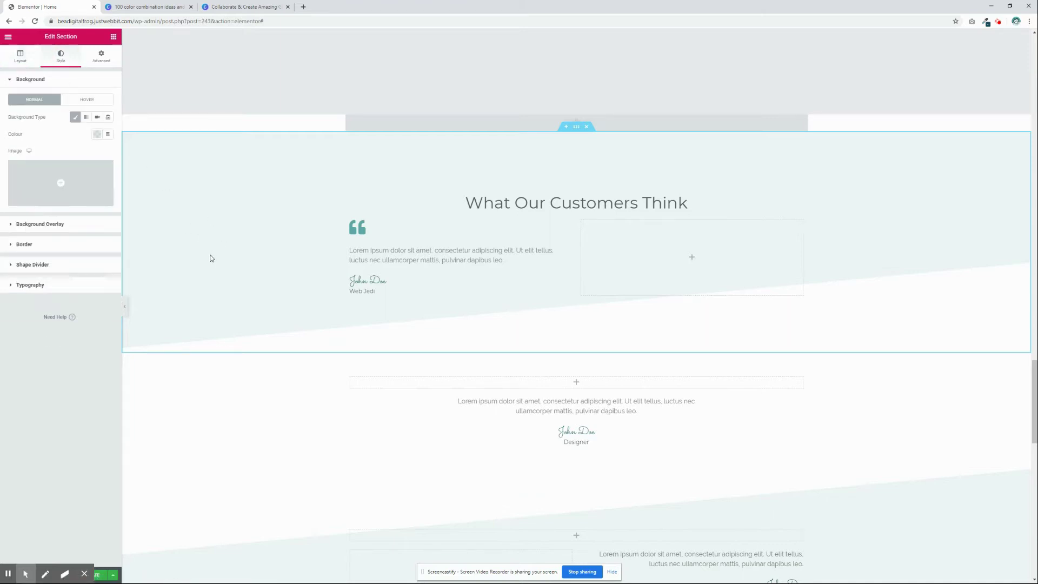
{"action": "left_click", "coordinate": [63, 265]}
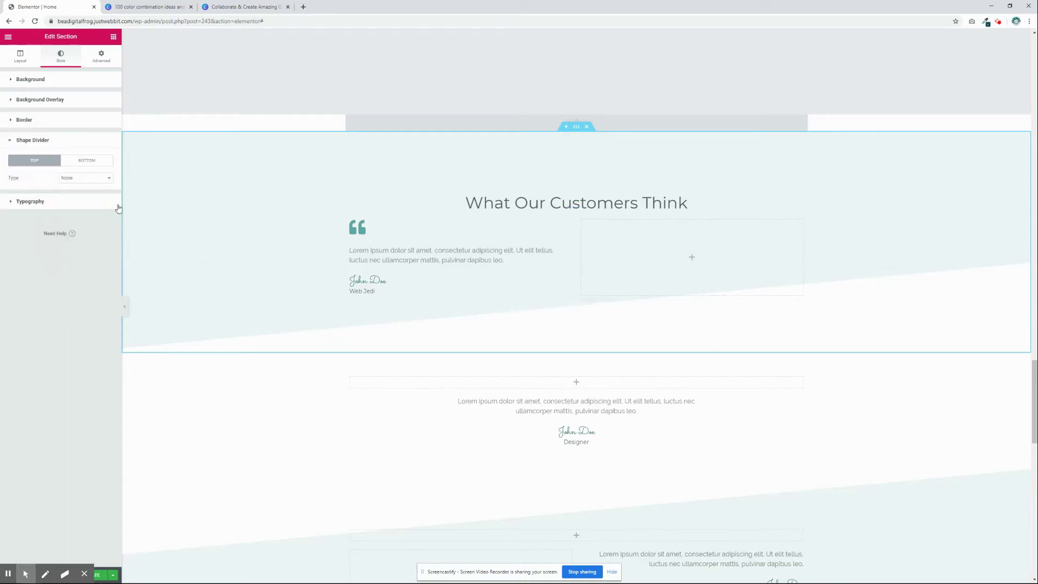
{"action": "left_click", "coordinate": [74, 163]}
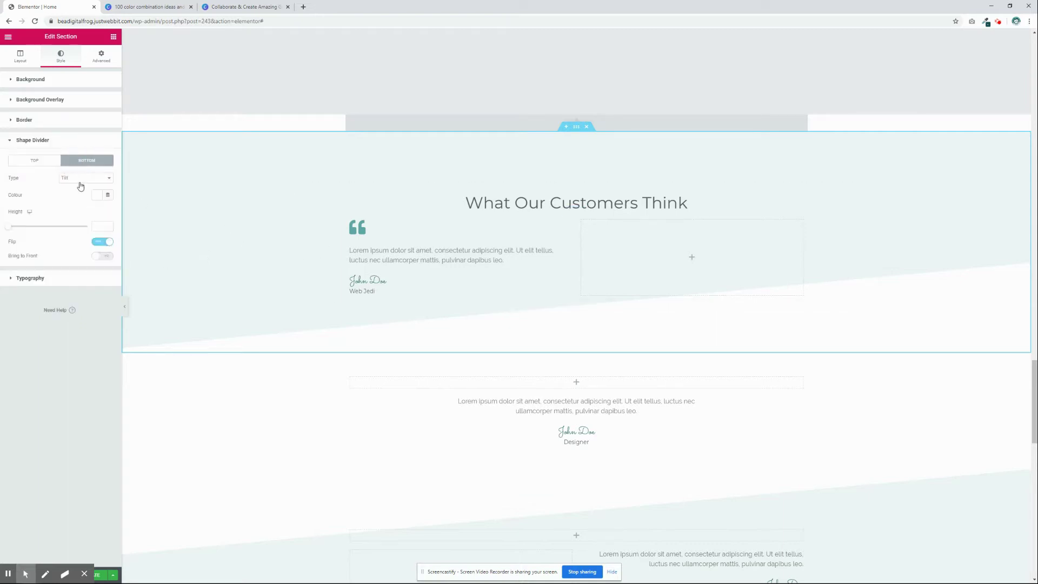
{"action": "left_click", "coordinate": [81, 182]}
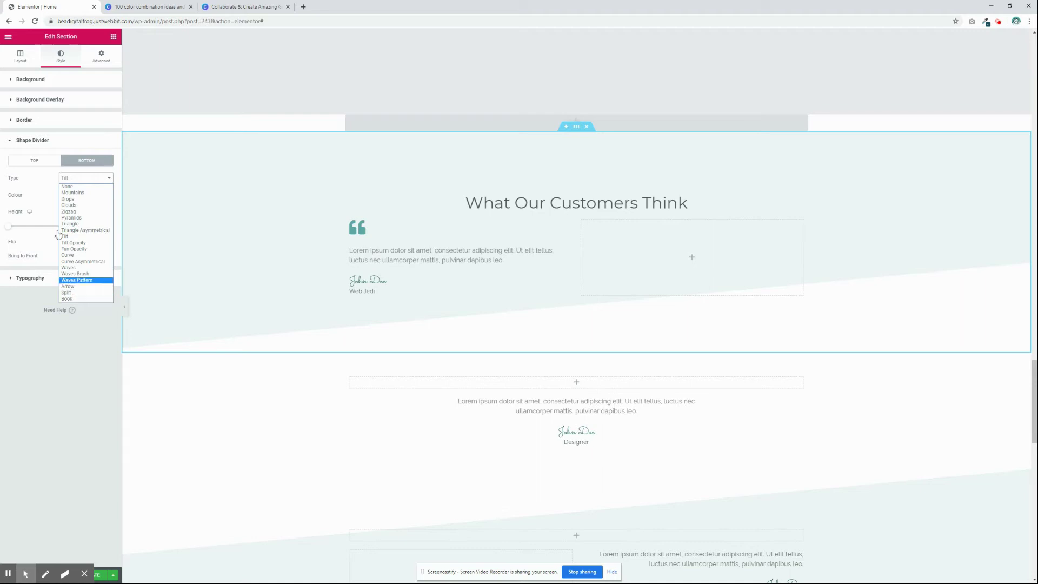
{"action": "left_click", "coordinate": [36, 175]}
- Try dark teal as the bottom shape divider's colour in the What Our Customers Think section, and set it back to white
{"action": "left_click", "coordinate": [95, 196]}
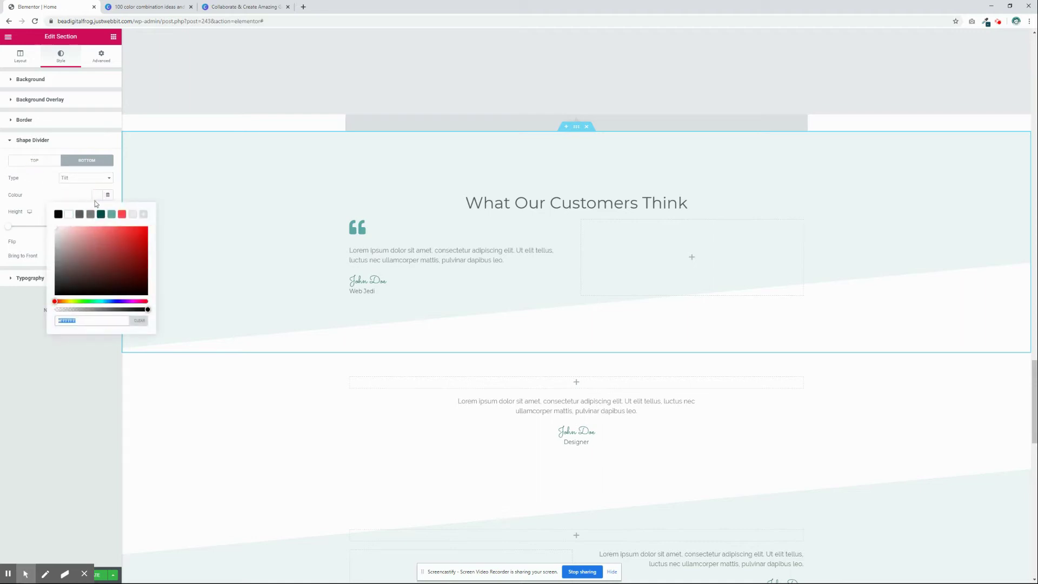
{"action": "left_click", "coordinate": [100, 216]}
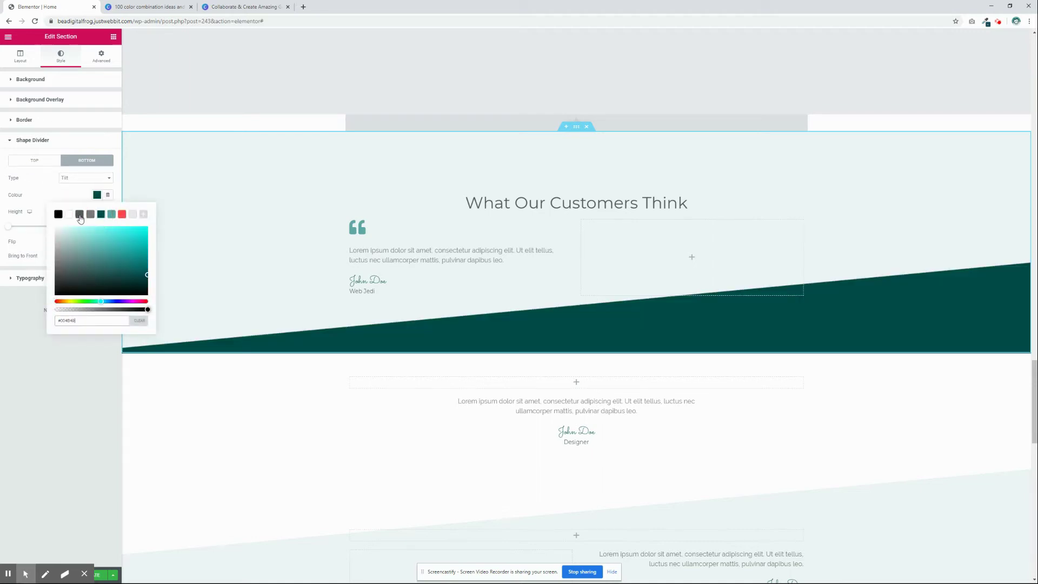
{"action": "left_click", "coordinate": [69, 215]}
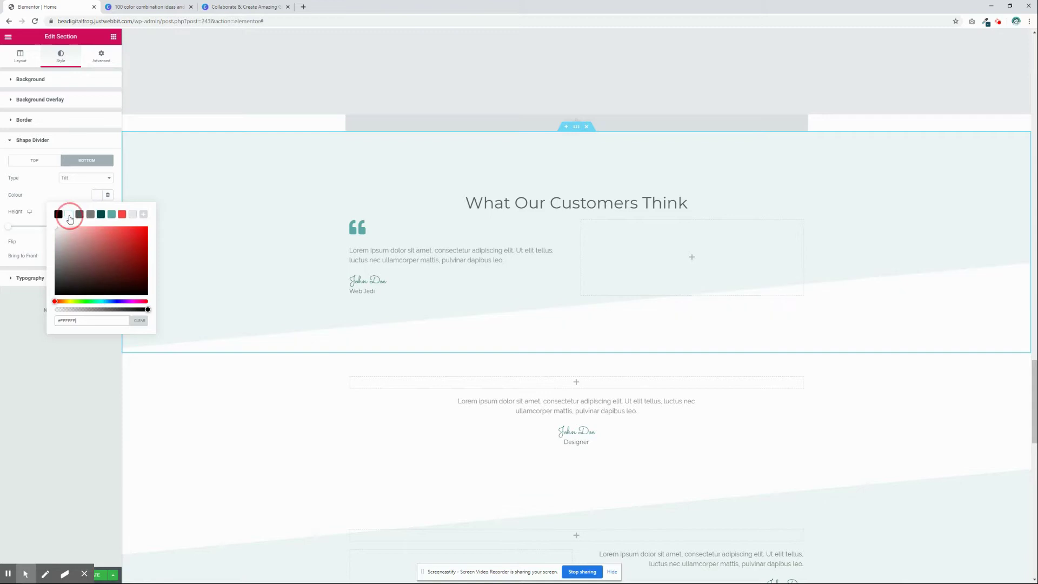
{"action": "left_click", "coordinate": [39, 181]}
{"action": "scroll", "coordinate": [348, 283], "scroll_direction": "down", "scroll_amount": 2}
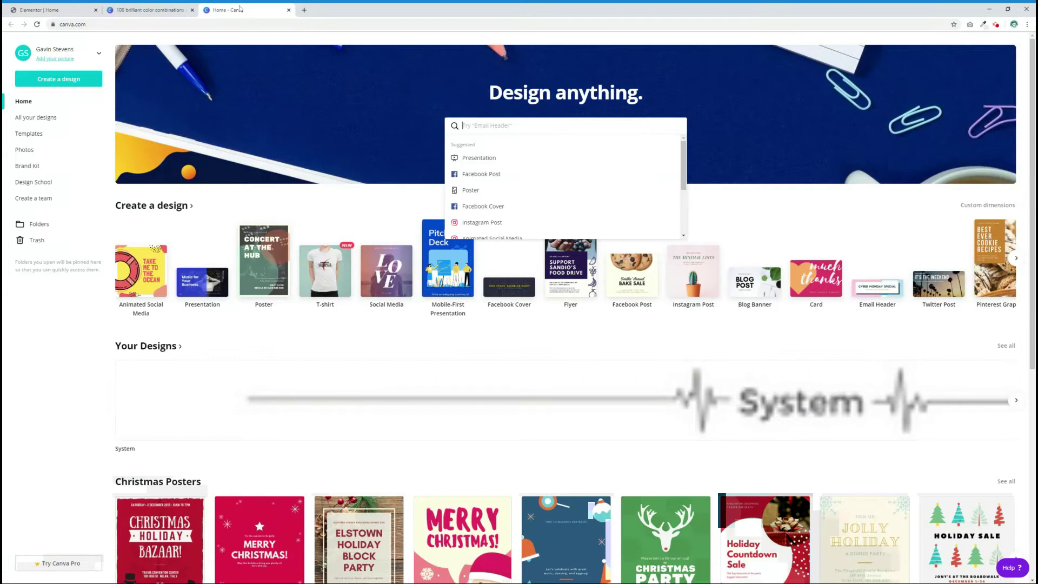
- Switch to Canva and create a blank design with custom dimensions of 1000 × 400 px
{"action": "left_click", "coordinate": [129, 36]}
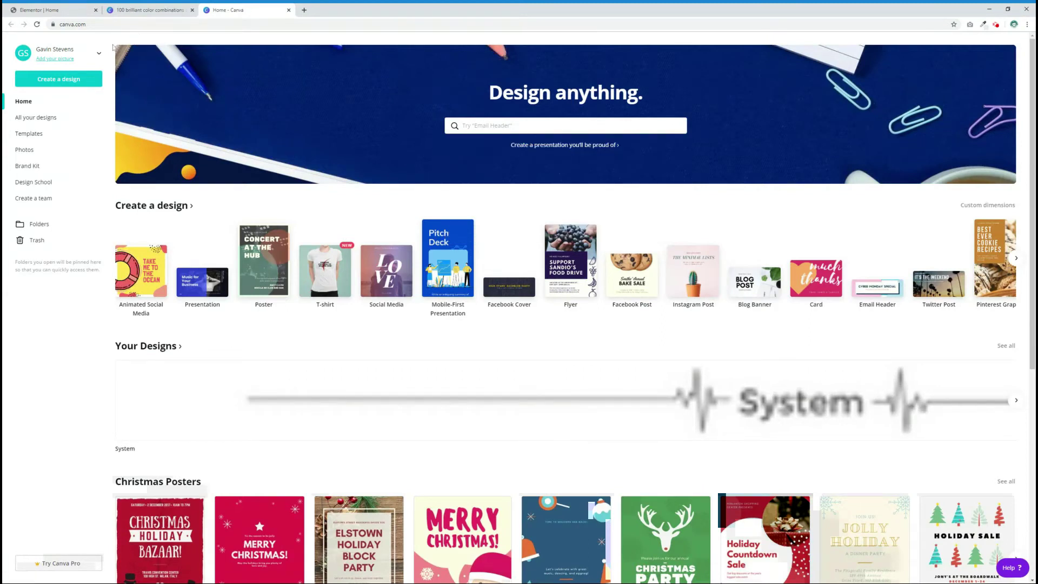
{"action": "left_click", "coordinate": [55, 82]}
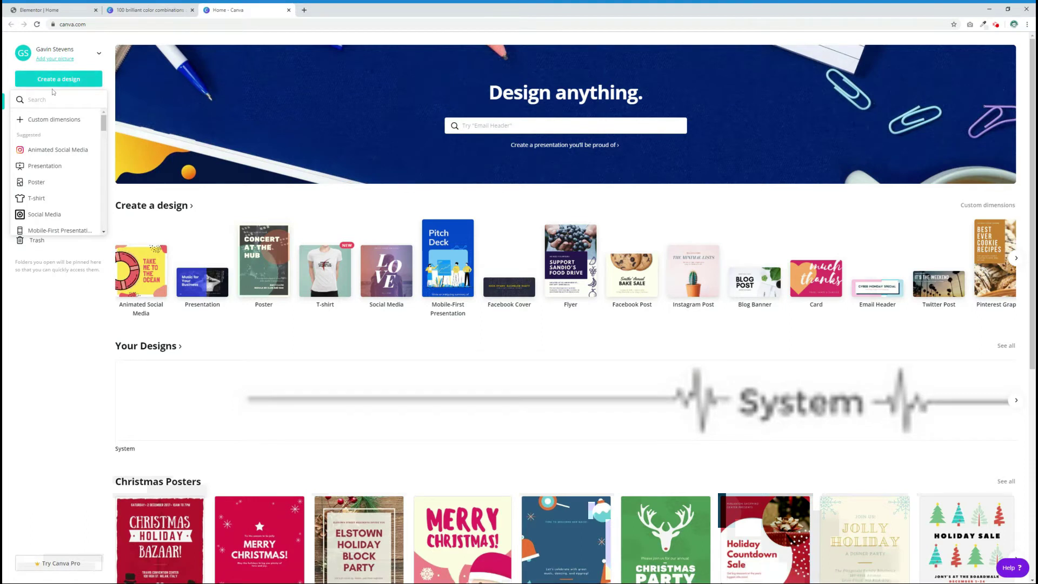
{"action": "left_click", "coordinate": [52, 125]}
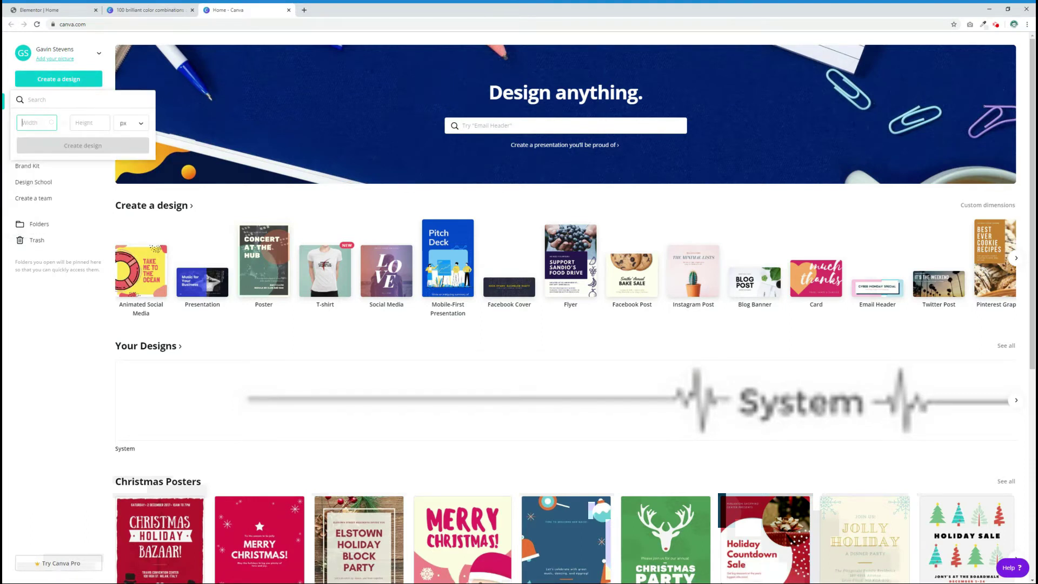
{"action": "type", "text": "1000"}
{"action": "key", "text": "Tab"}
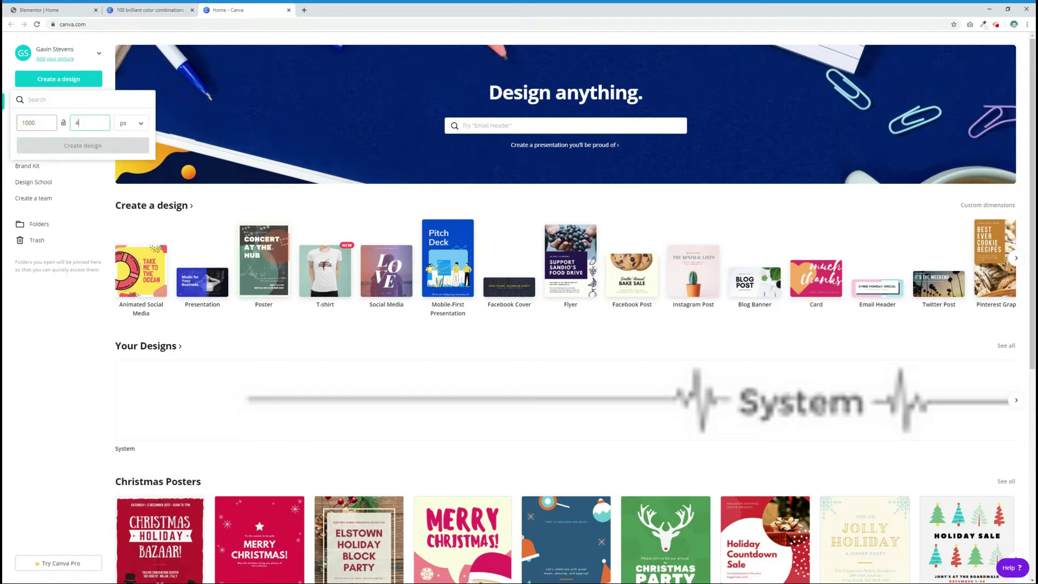
{"action": "type", "text": "400"}
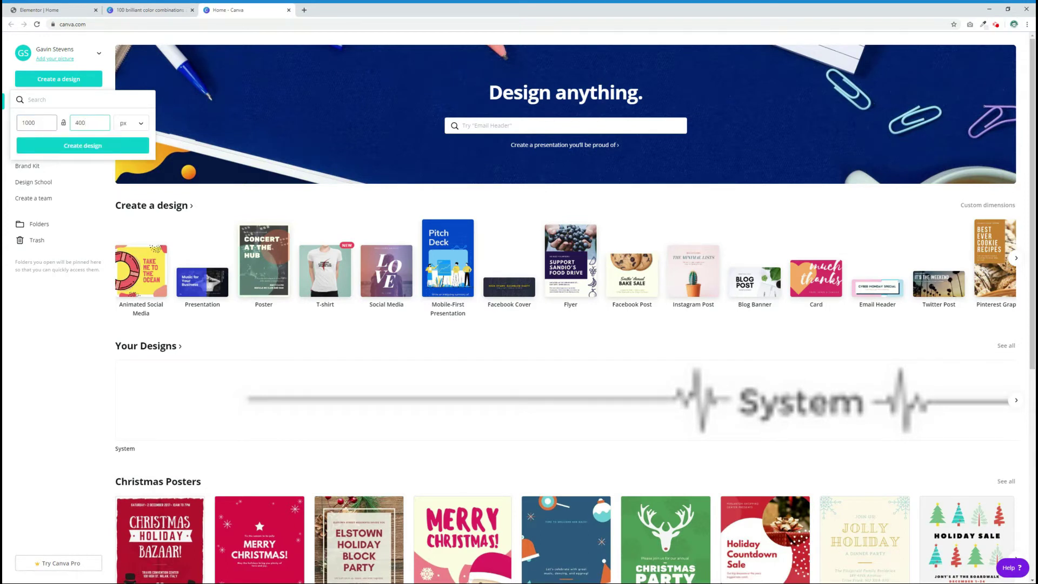
{"action": "left_click", "coordinate": [77, 146]}
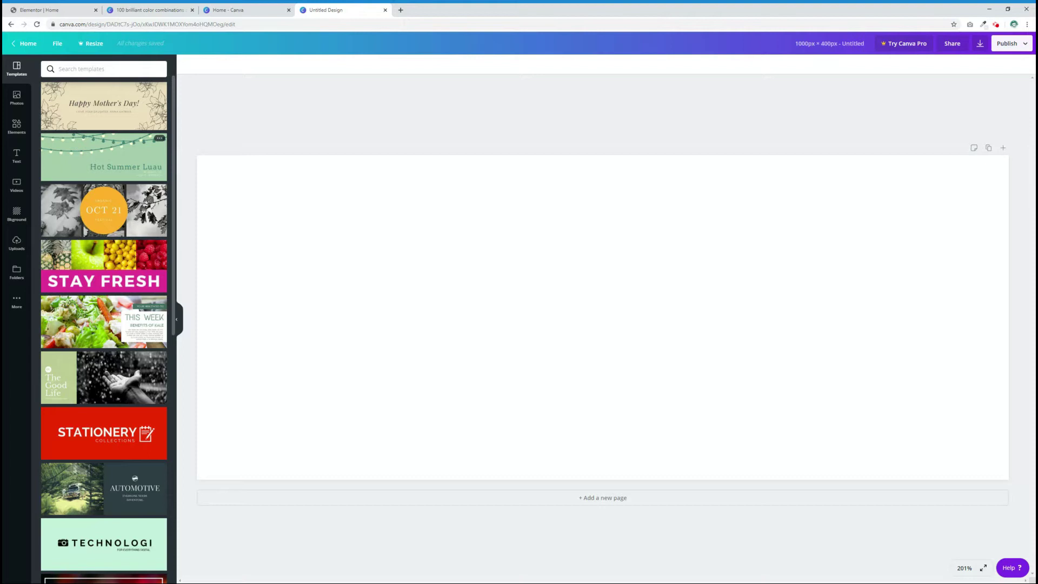
- Add a square shape from the shapes library and stretch it sideways into a wide rectangle spanning most of the page
{"action": "left_click", "coordinate": [15, 128]}
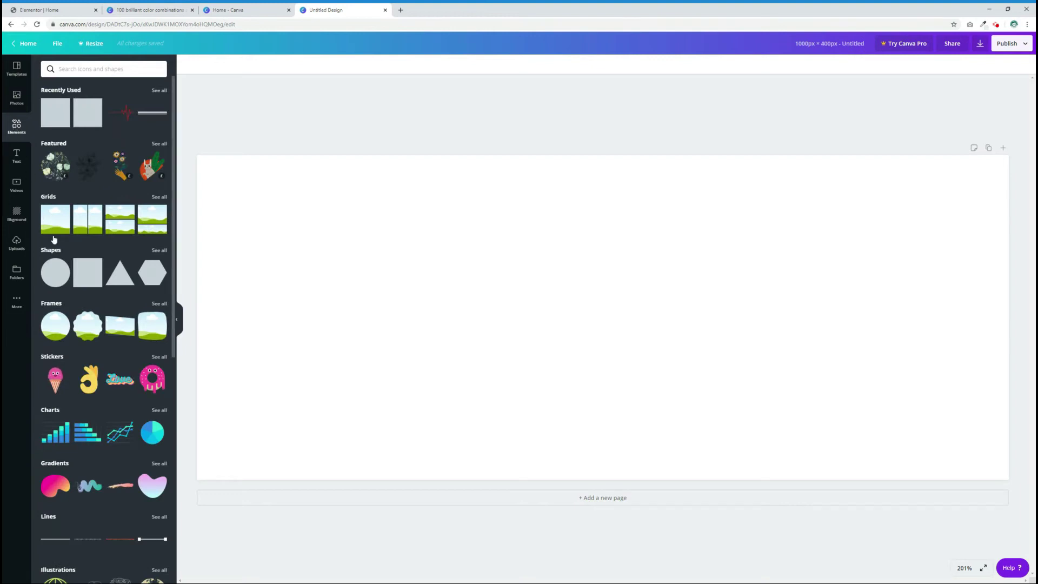
{"action": "left_click", "coordinate": [159, 250]}
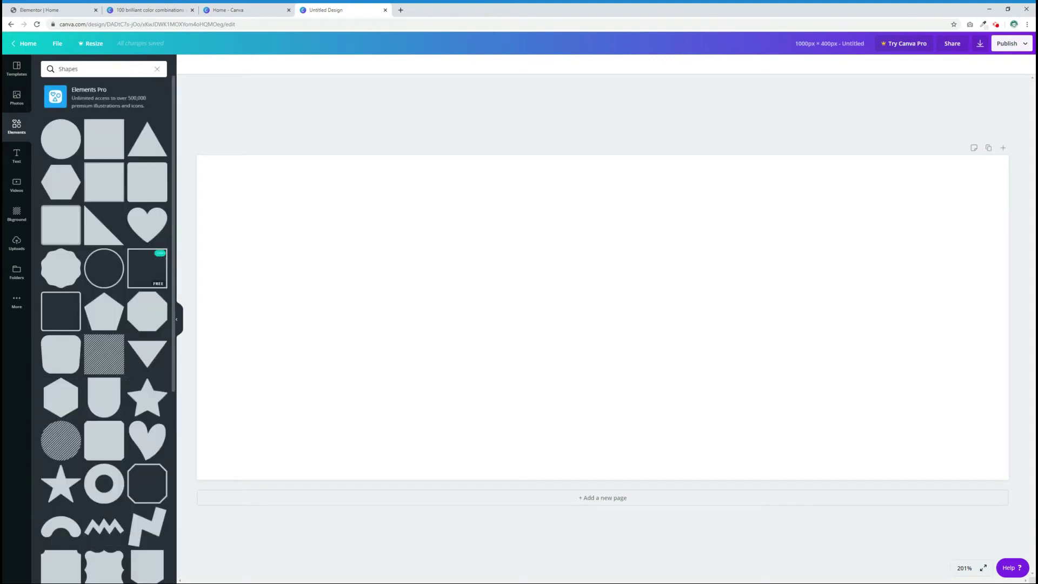
{"action": "scroll", "coordinate": [147, 269], "scroll_direction": "down", "scroll_amount": 5}
{"action": "scroll", "coordinate": [131, 149], "scroll_direction": "up", "scroll_amount": 5}
{"action": "left_click", "coordinate": [106, 135]}
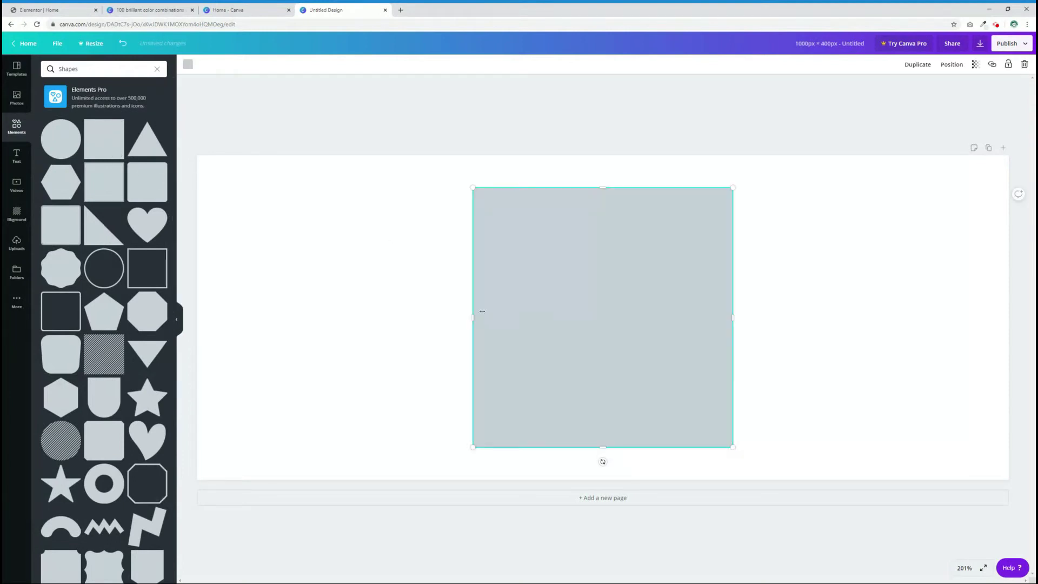
{"action": "left_click_drag", "start_coordinate": [475, 317], "coordinate": [231, 304]}
{"action": "left_click_drag", "start_coordinate": [733, 316], "coordinate": [979, 308]}
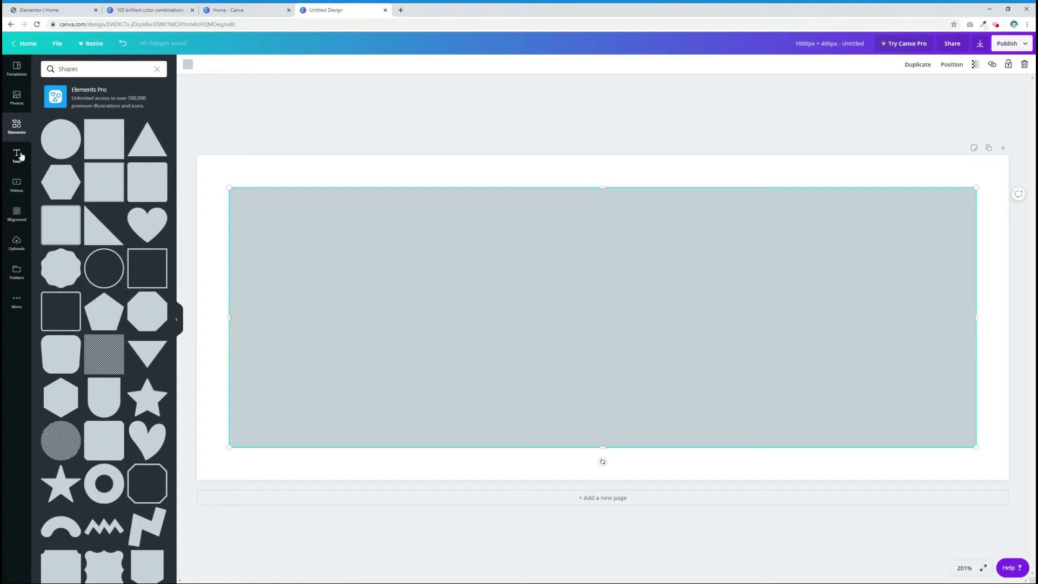
- Try the dark green brand colour and several default greys as the rectangle's fill
{"action": "left_click", "coordinate": [189, 65]}
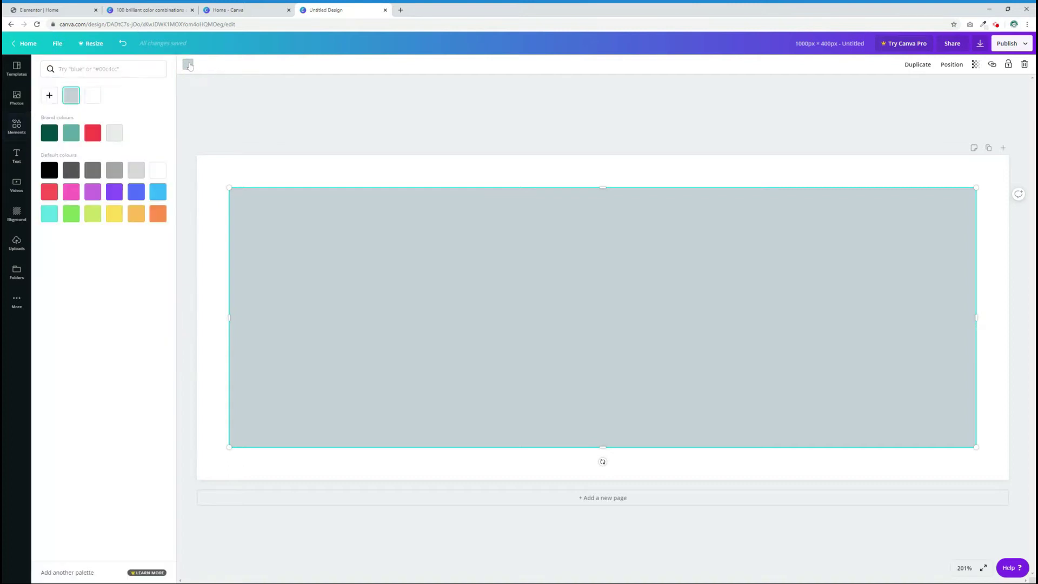
{"action": "left_click", "coordinate": [52, 135]}
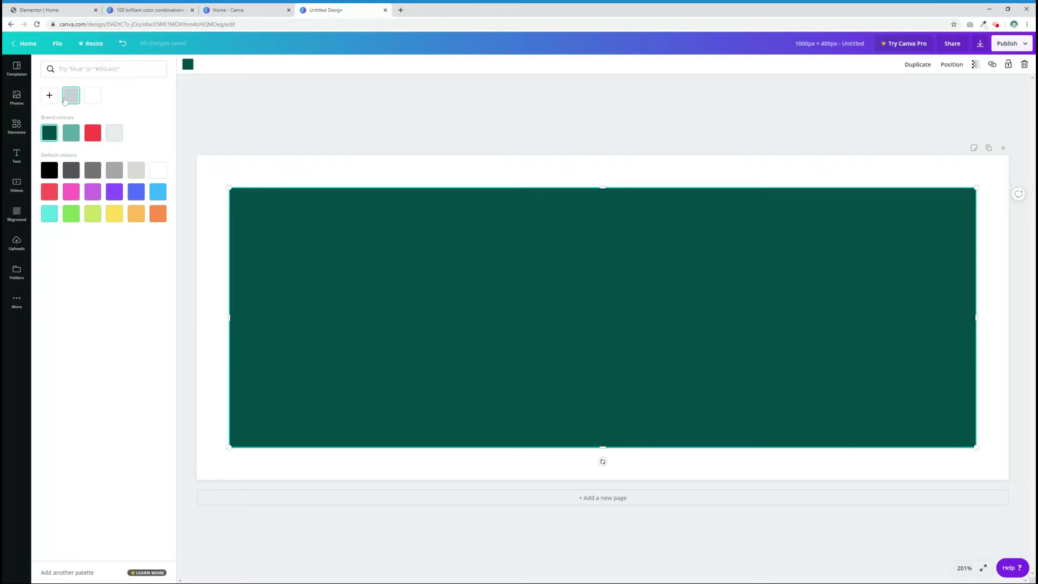
{"action": "left_click", "coordinate": [188, 65]}
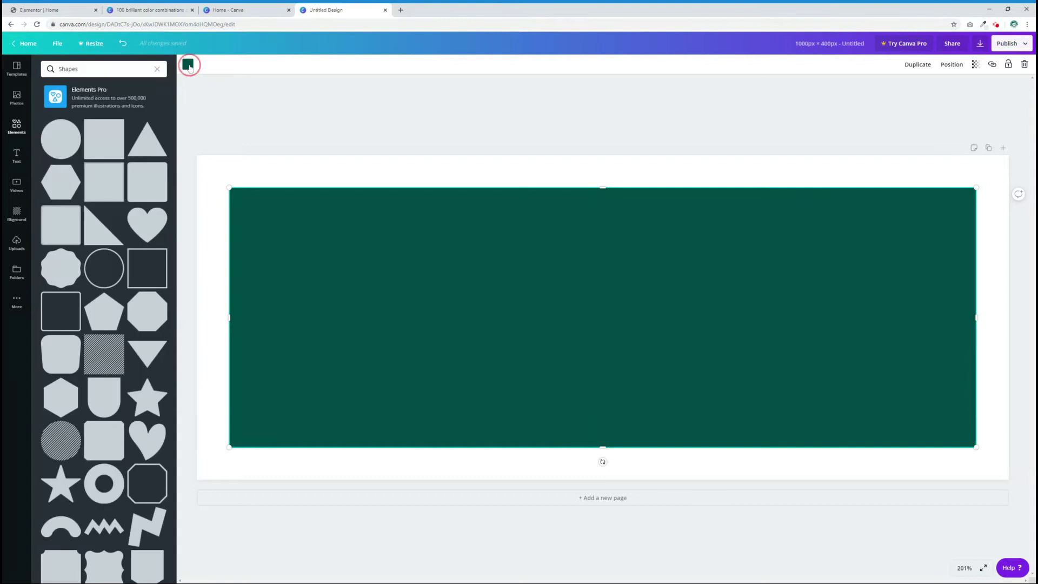
{"action": "left_click", "coordinate": [188, 65]}
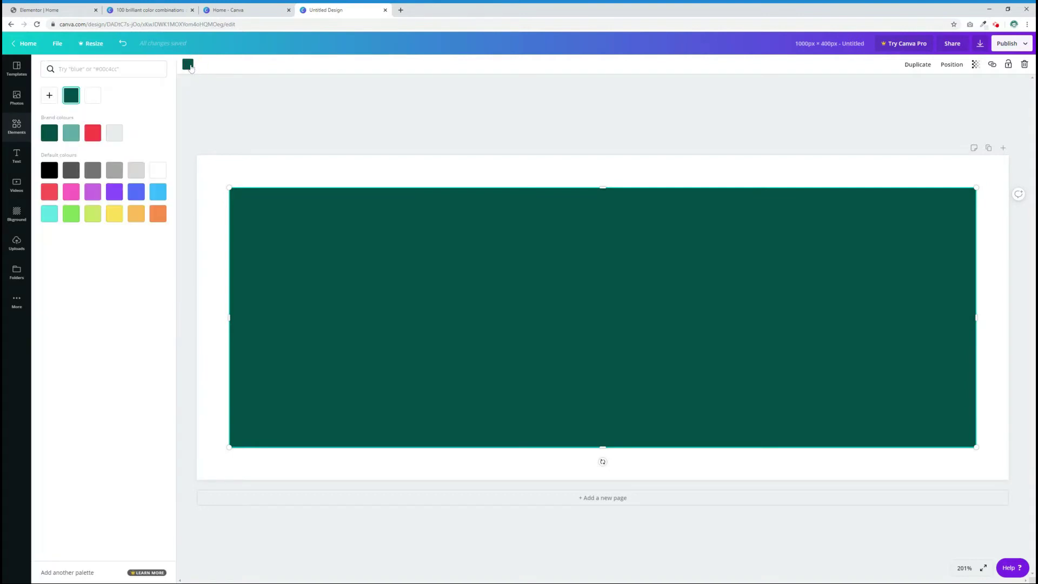
{"action": "left_click", "coordinate": [94, 171]}
{"action": "left_click", "coordinate": [112, 172]}
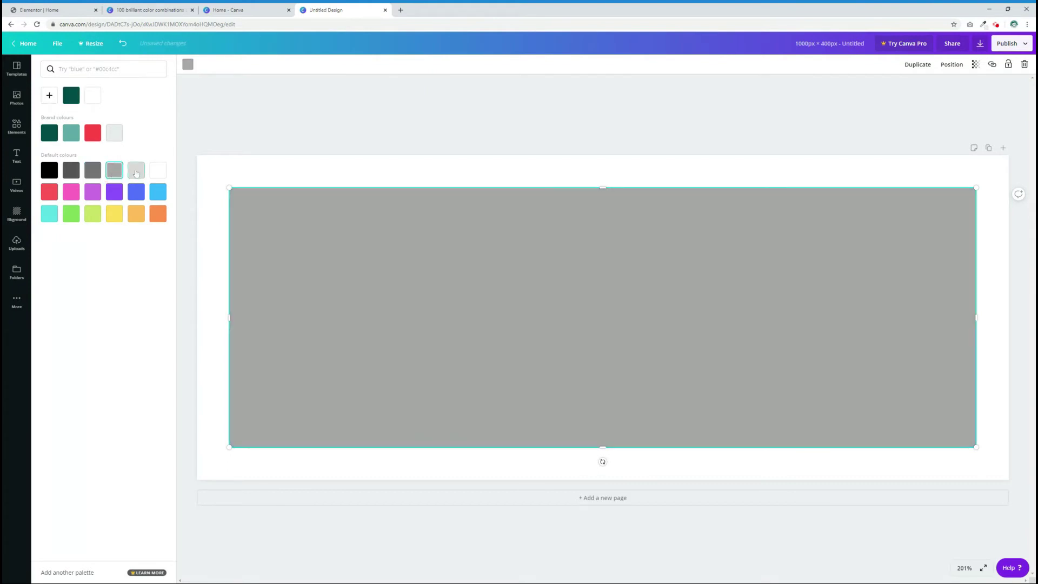
{"action": "left_click", "coordinate": [136, 172]}
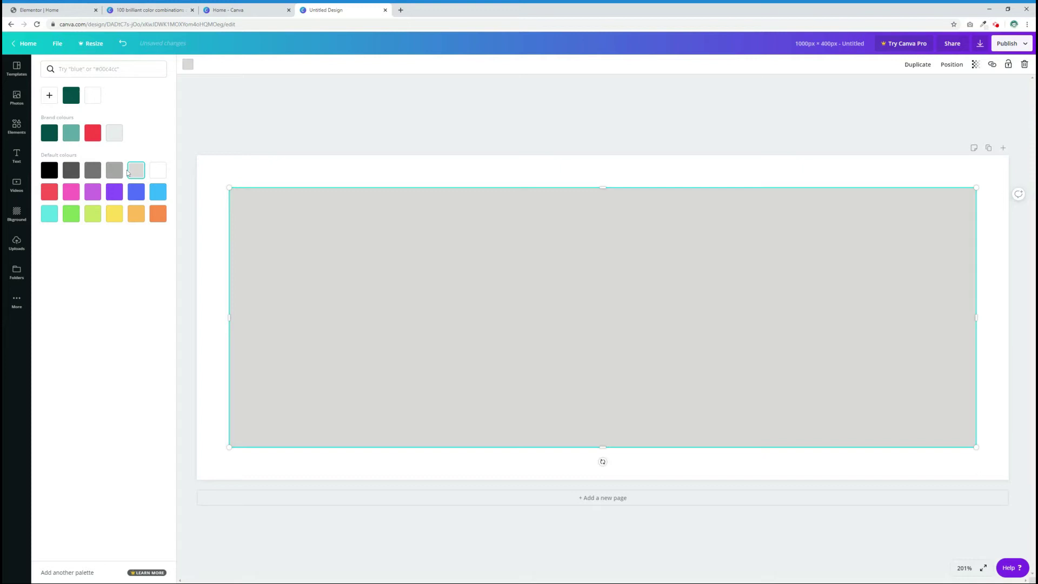
- Fill the rectangle with the colour 004b47 found through the colour search, and clear the search
{"action": "left_click", "coordinate": [102, 70]}
{"action": "type", "text": "004b47"}
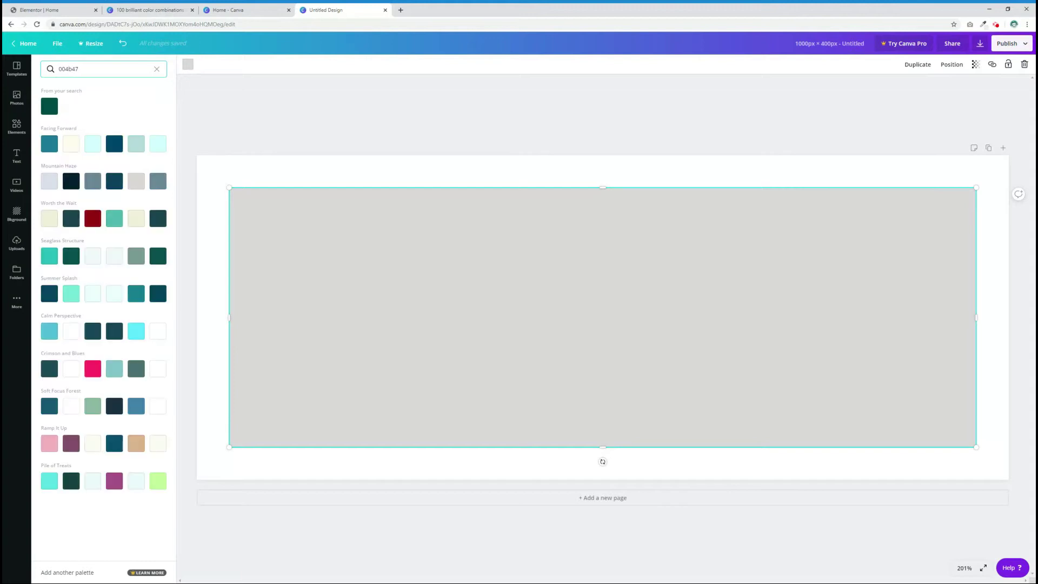
{"action": "left_click", "coordinate": [49, 106]}
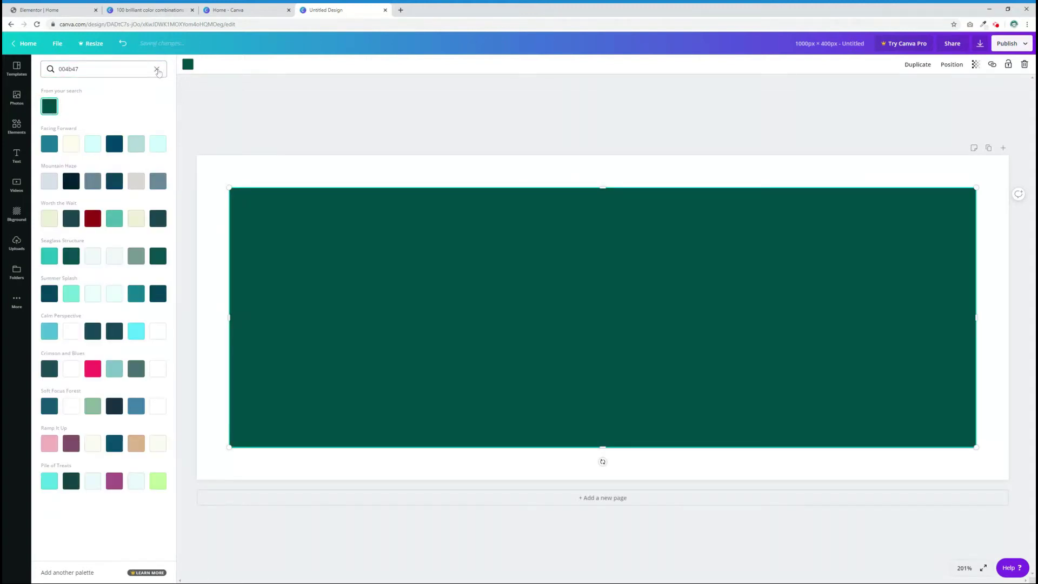
{"action": "left_click", "coordinate": [156, 69]}
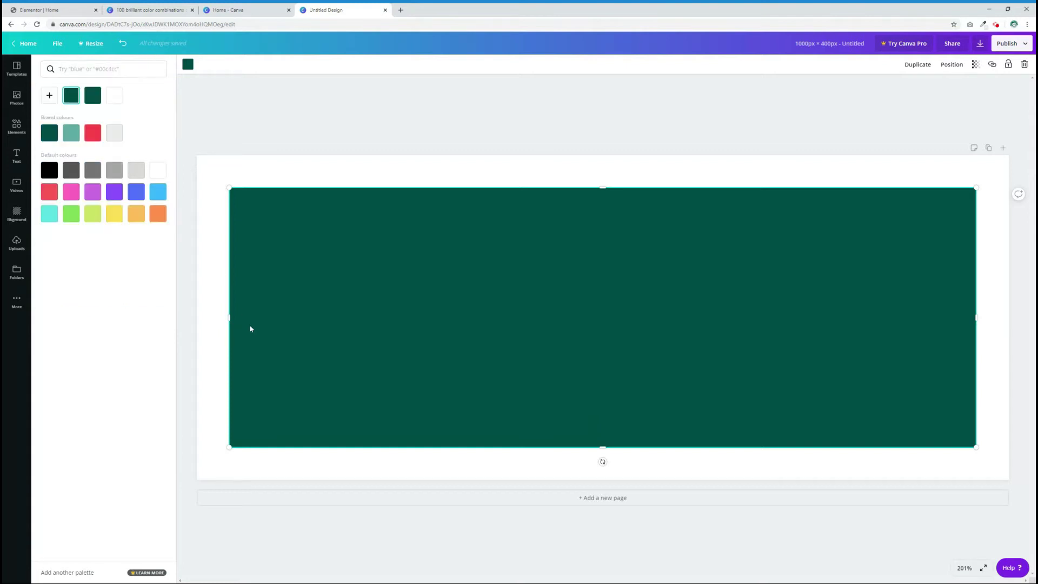
- Enlarge the green rectangle slightly on all four sides, leaving an even, narrow white border around it
{"action": "left_click_drag", "start_coordinate": [230, 317], "coordinate": [221, 318]}
{"action": "left_click_drag", "start_coordinate": [977, 316], "coordinate": [986, 319]}
{"action": "left_click_drag", "start_coordinate": [601, 188], "coordinate": [601, 180]}
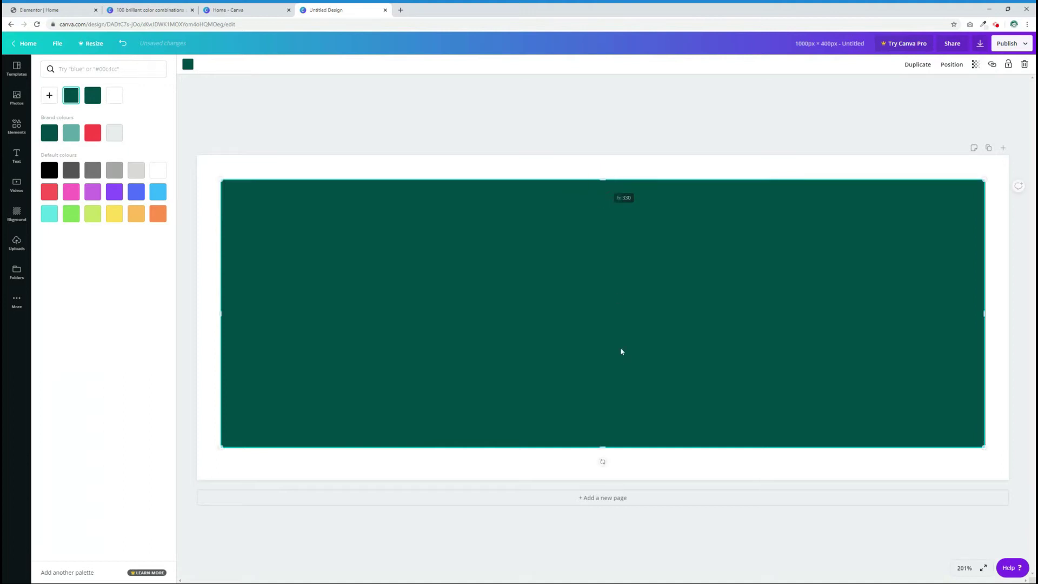
{"action": "left_click_drag", "start_coordinate": [603, 446], "coordinate": [603, 456]}
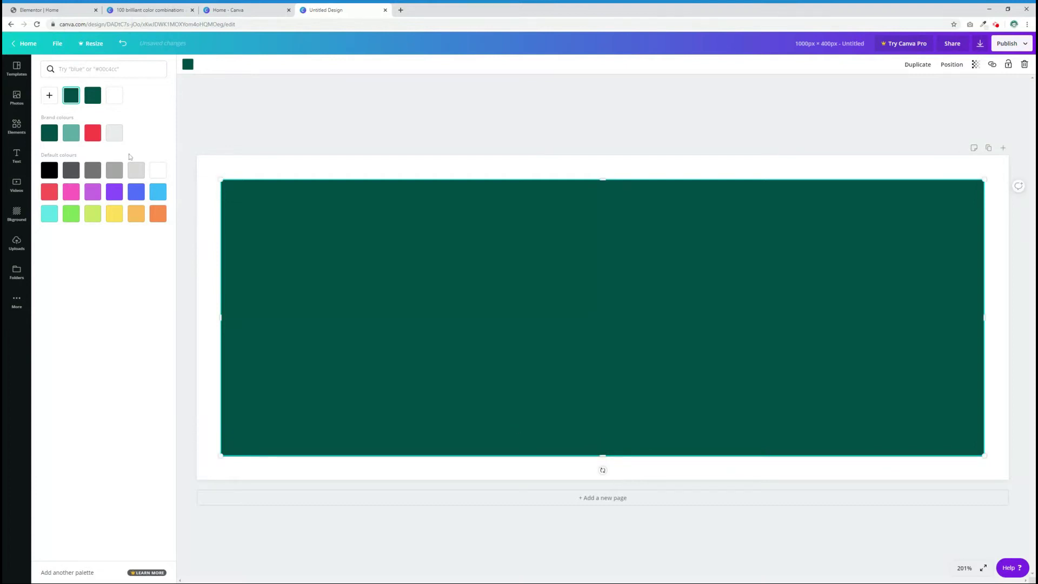
- Add a heading reading "Webbit" over the green rectangle and colour its text white
{"action": "left_click", "coordinate": [17, 156]}
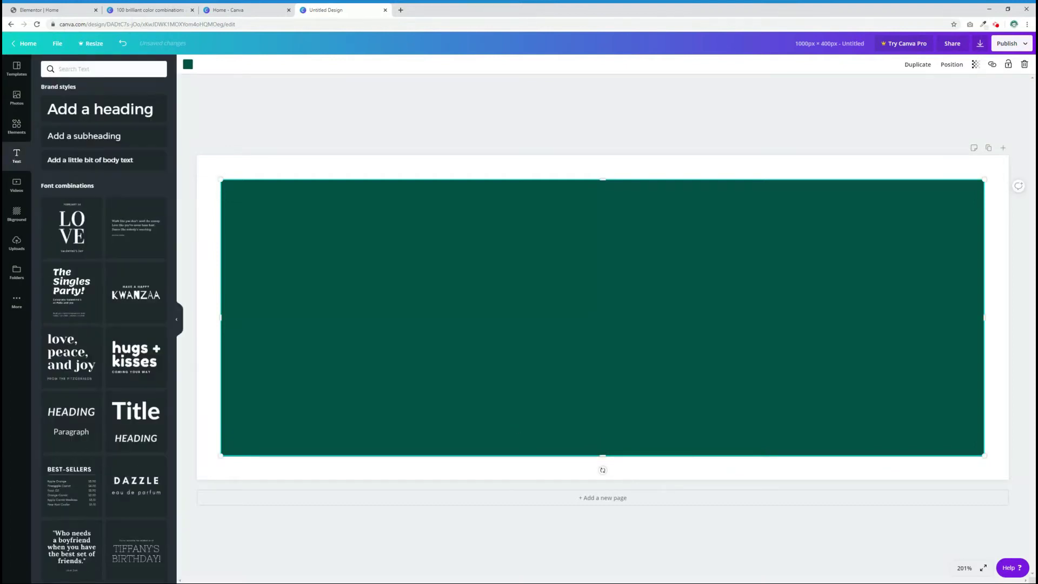
{"action": "left_click", "coordinate": [69, 111]}
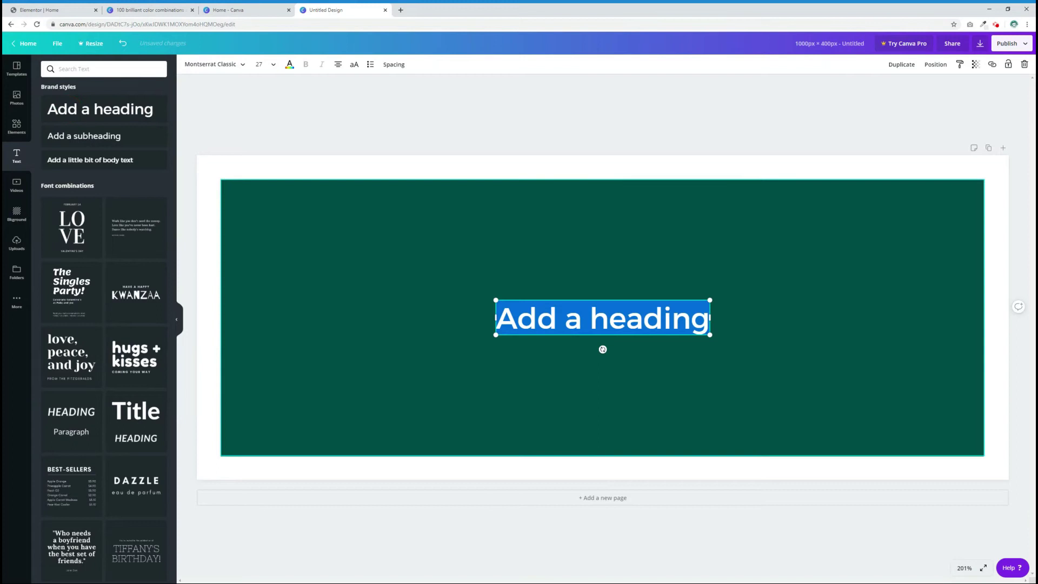
{"action": "type", "text": "Webbit"}
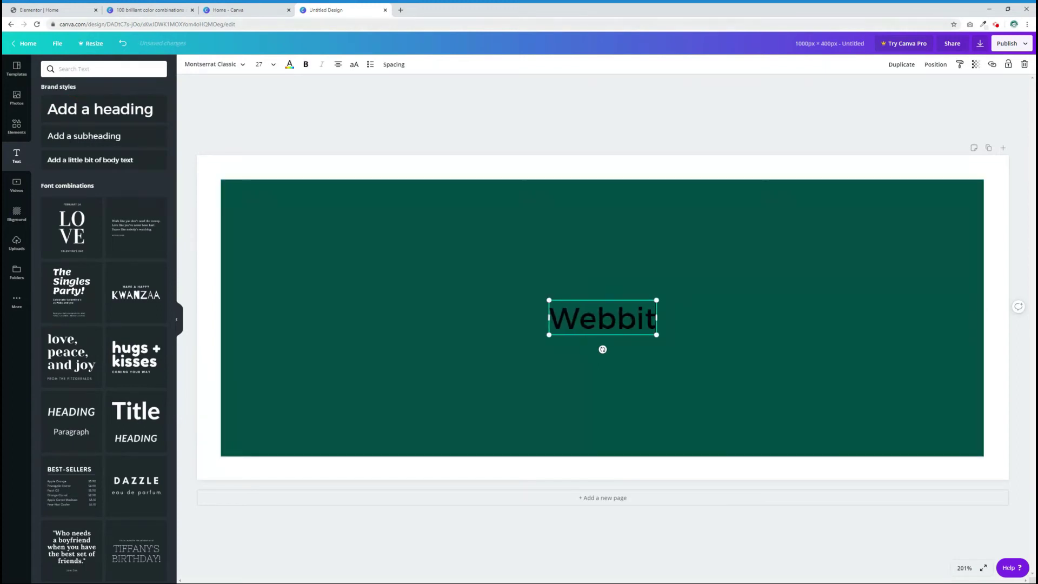
{"action": "left_click", "coordinate": [290, 65]}
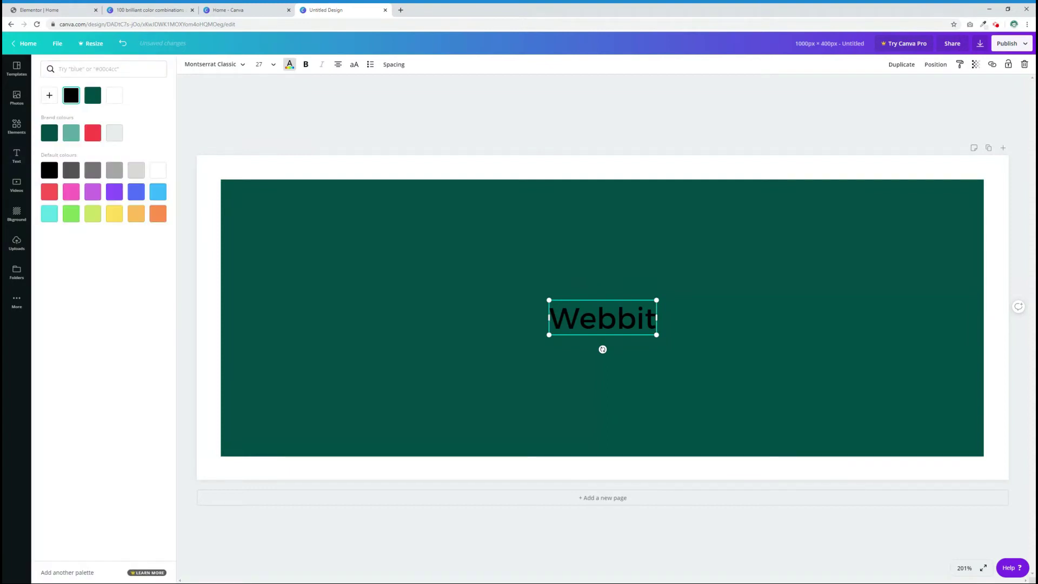
{"action": "left_click", "coordinate": [114, 95]}
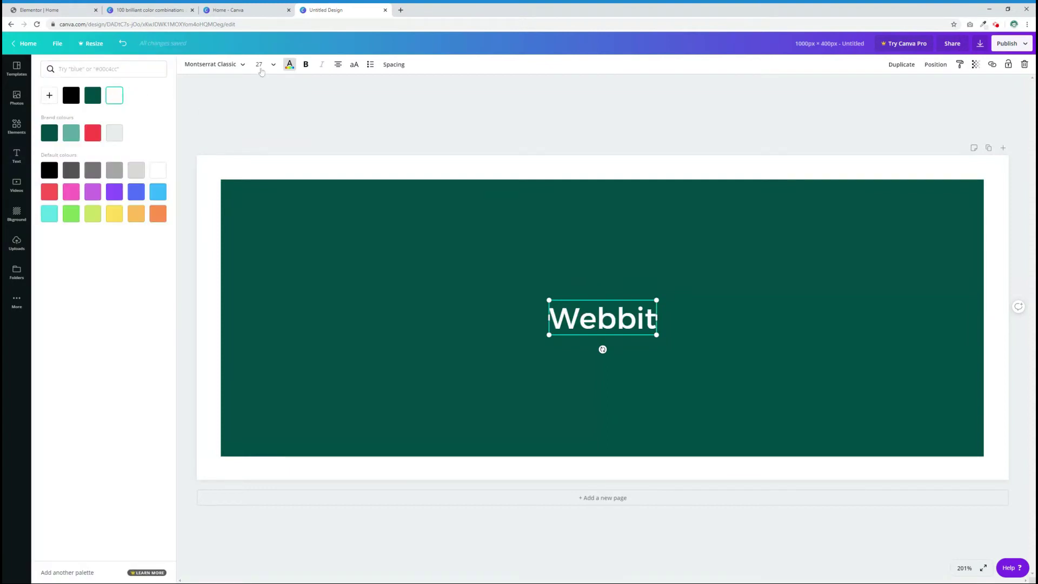
- Resize the Webbit text box to fit the word on one line and move it to the rectangle's centre
{"action": "left_click_drag", "start_coordinate": [549, 318], "coordinate": [283, 307]}
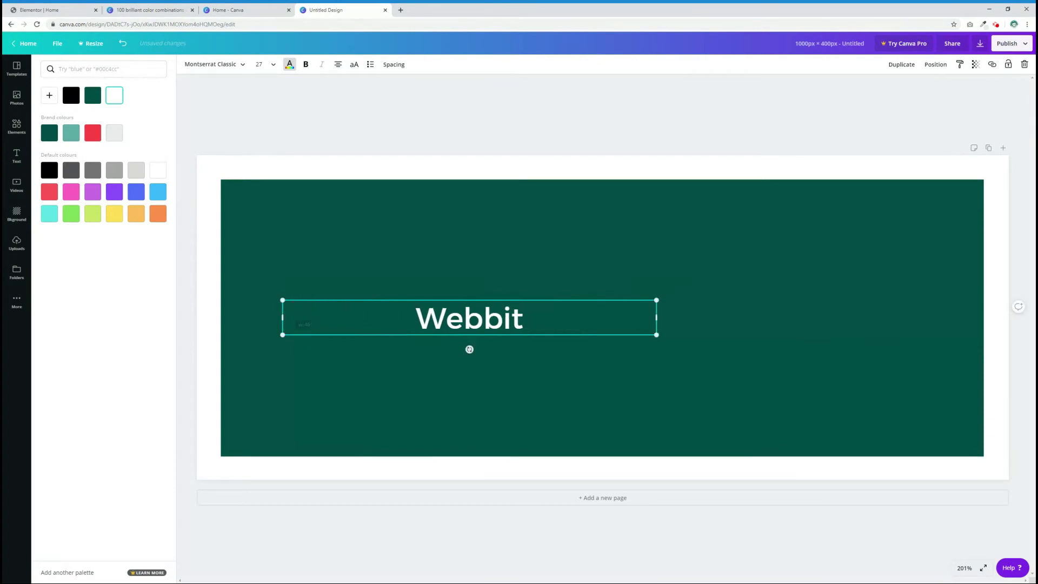
{"action": "left_click_drag", "start_coordinate": [656, 317], "coordinate": [402, 317]}
{"action": "left_click", "coordinate": [336, 326]}
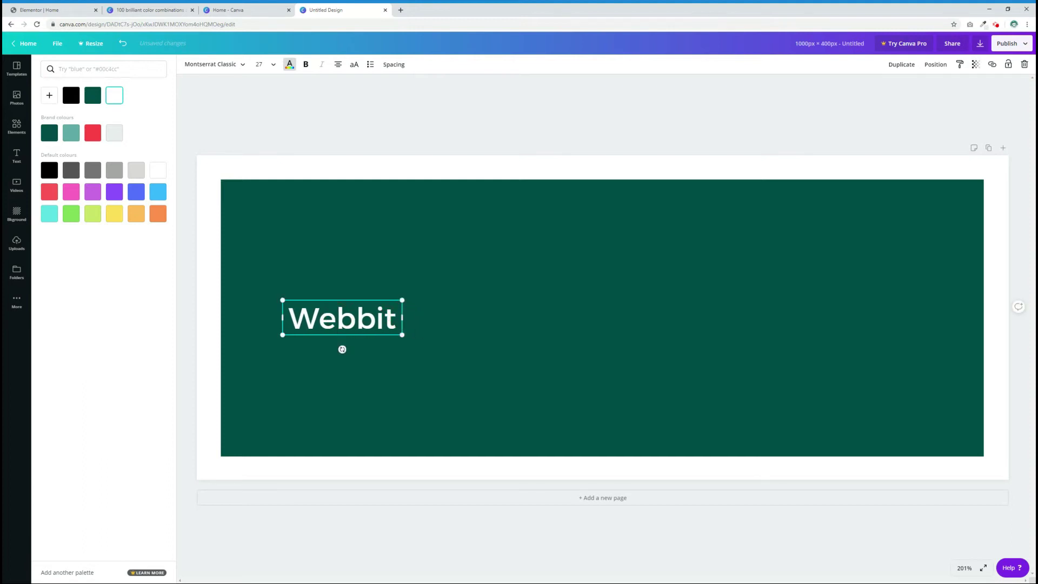
{"action": "left_click_drag", "start_coordinate": [341, 337], "coordinate": [601, 340]}
- Try font size 144 on the Webbit heading and reduce it to 24
{"action": "left_click", "coordinate": [268, 64]}
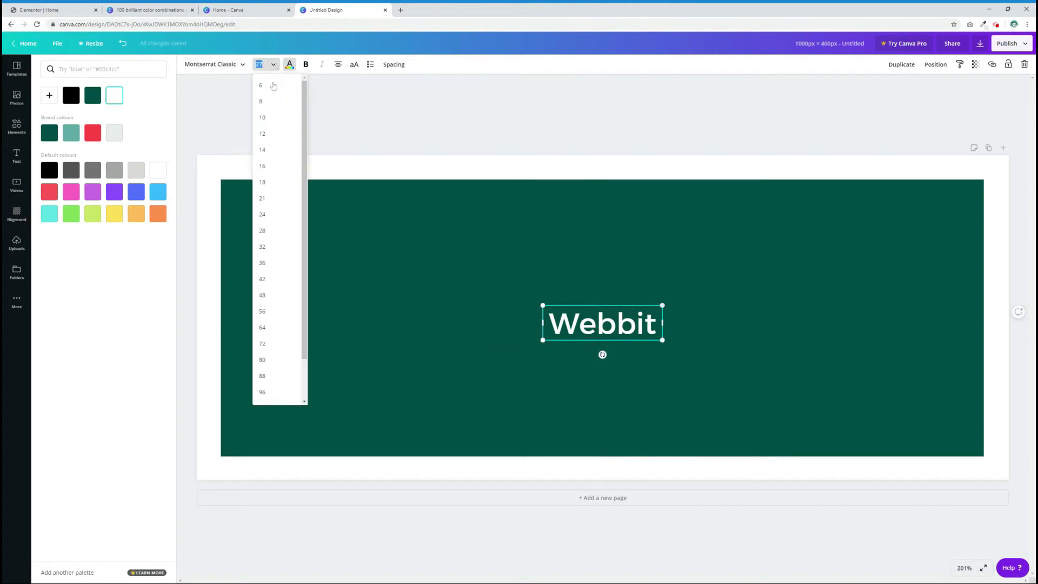
{"action": "left_click_drag", "start_coordinate": [304, 108], "coordinate": [304, 142]}
{"action": "left_click", "coordinate": [279, 394]}
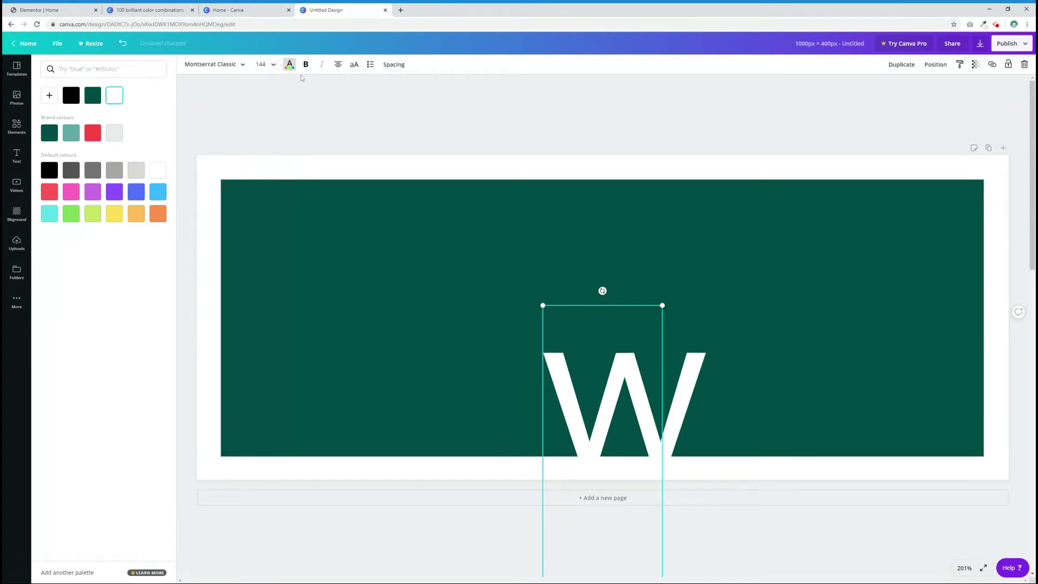
{"action": "left_click", "coordinate": [261, 65]}
{"action": "left_click", "coordinate": [273, 175]}
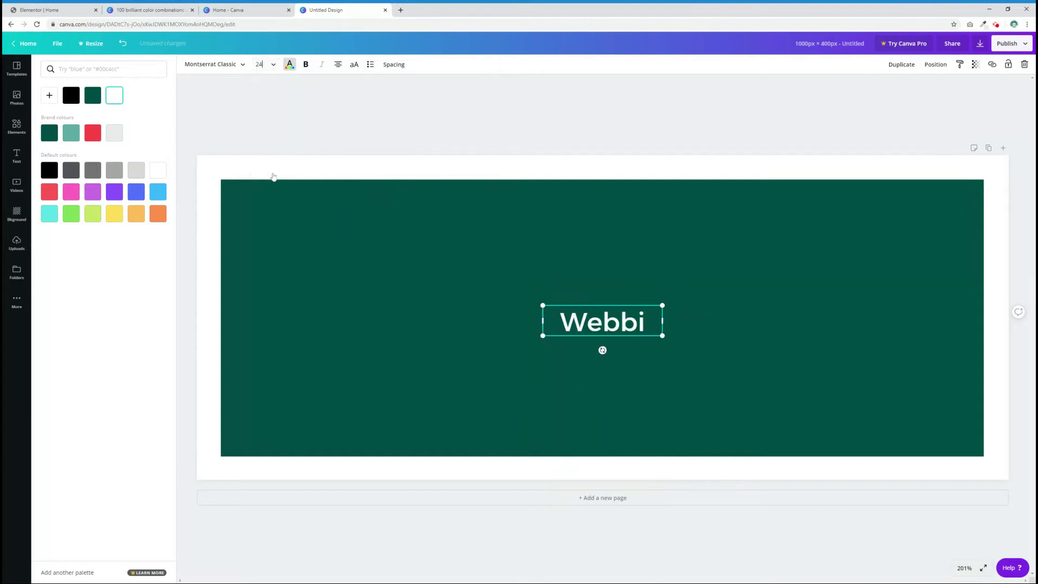
- Restore the missing "t" in Webbit, scale the heading up, and widen its text box across most of the rectangle
{"action": "left_click_drag", "start_coordinate": [662, 321], "coordinate": [790, 320]}
{"action": "type", "text": "t"}
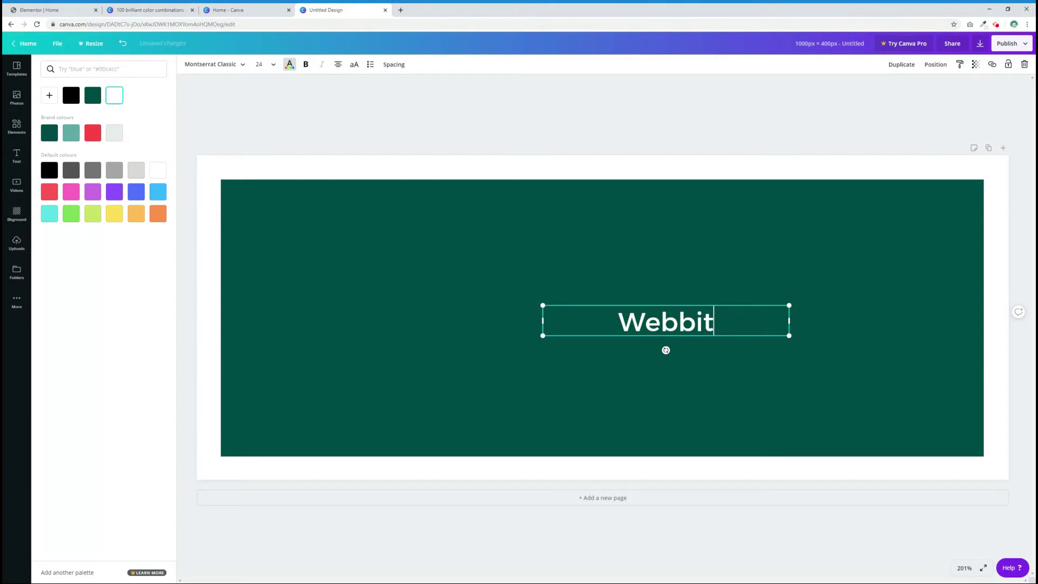
{"action": "left_click_drag", "start_coordinate": [543, 336], "coordinate": [260, 406]}
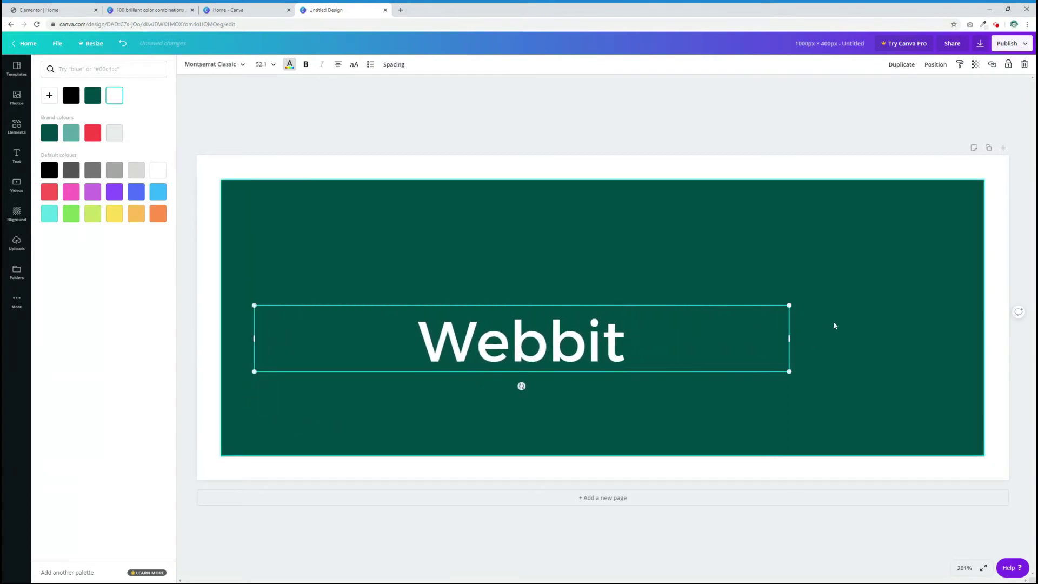
{"action": "left_click_drag", "start_coordinate": [789, 338], "coordinate": [952, 337]}
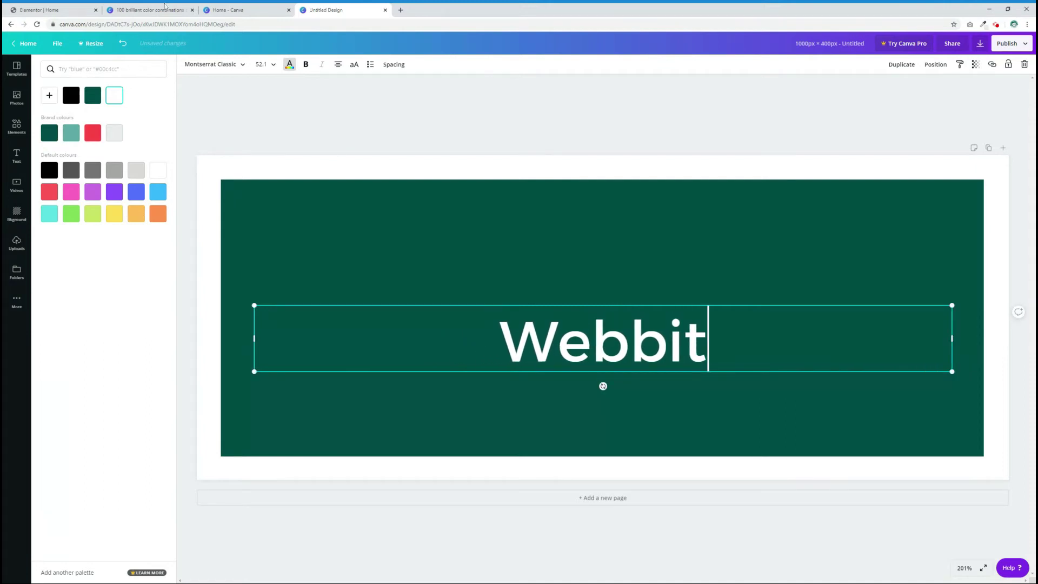
- Set the Webbit heading's font size to 144 and move it up to the middle of the green rectangle
{"action": "left_click", "coordinate": [261, 64]}
{"action": "scroll", "coordinate": [279, 295], "scroll_direction": "down", "scroll_amount": 3}
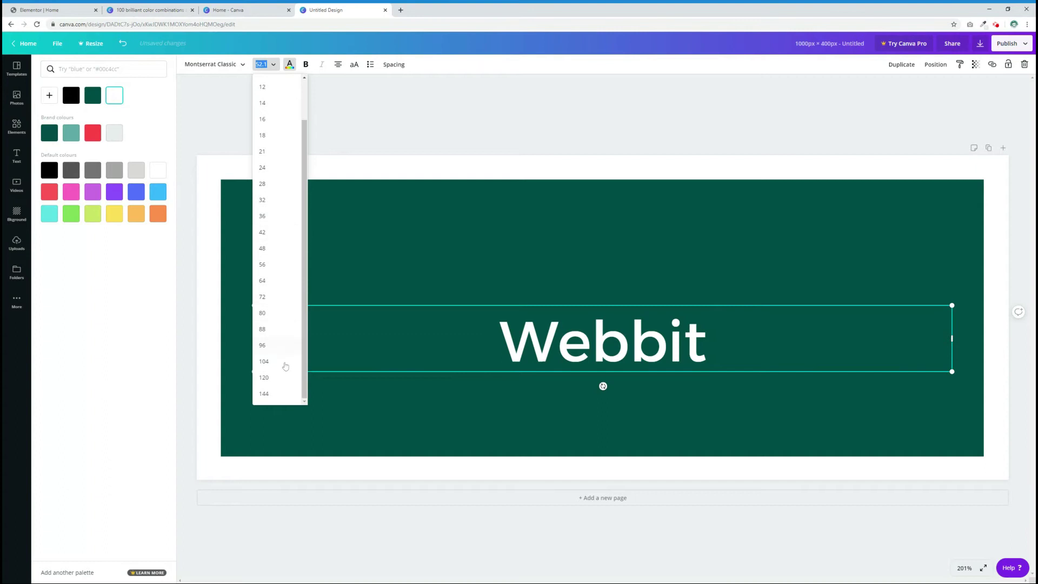
{"action": "left_click", "coordinate": [267, 391]}
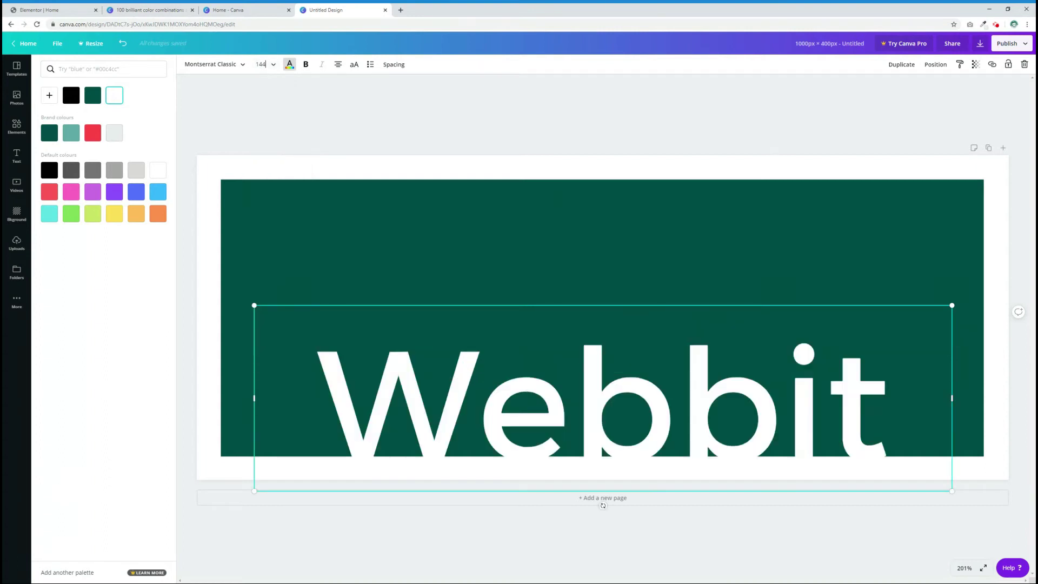
{"action": "left_click", "coordinate": [538, 380]}
{"action": "left_click_drag", "start_coordinate": [593, 490], "coordinate": [589, 409]}
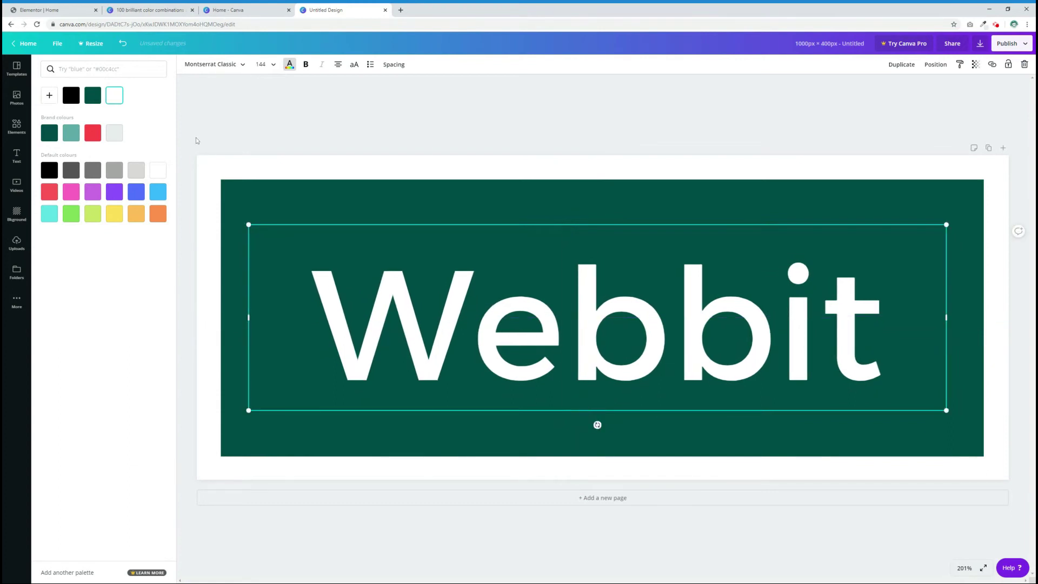
- Set the Webbit heading's font to Righteous from the uploaded fonts
{"action": "left_click", "coordinate": [248, 64]}
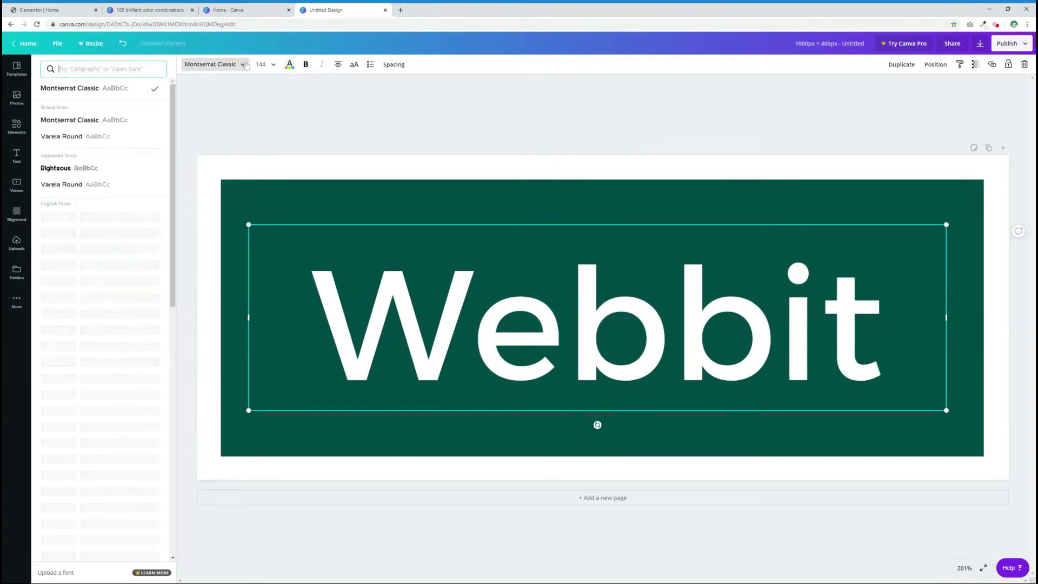
{"action": "left_click", "coordinate": [68, 184]}
{"action": "left_click", "coordinate": [63, 169]}
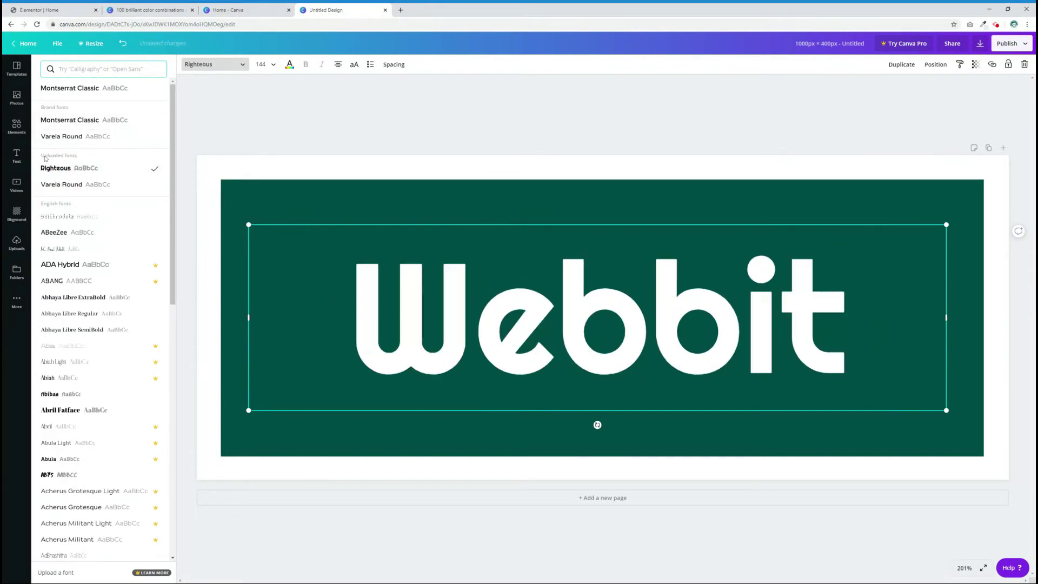
{"action": "mouse_move", "coordinate": [45, 155]}
{"action": "left_mouse_down"}
{"action": "mouse_move", "coordinate": [54, 155]}
{"action": "mouse_move", "coordinate": [45, 155]}
{"action": "left_mouse_up"}
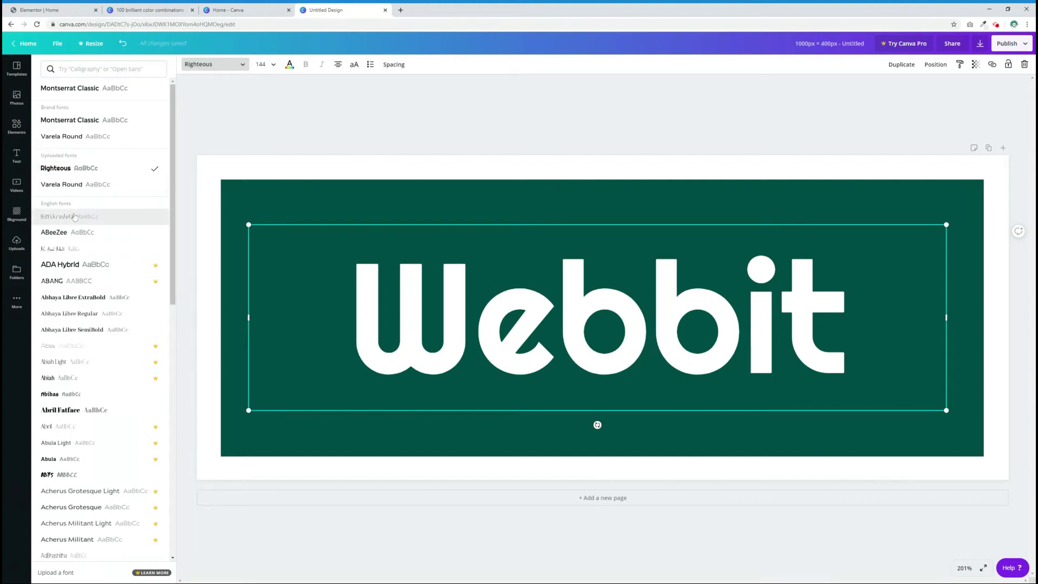
- Browse the English fonts and try Allerta Stencil and Amaranth on the Webbit heading, dismissing the Canva Pro offer
{"action": "scroll", "coordinate": [77, 232], "scroll_direction": "down", "scroll_amount": 10}
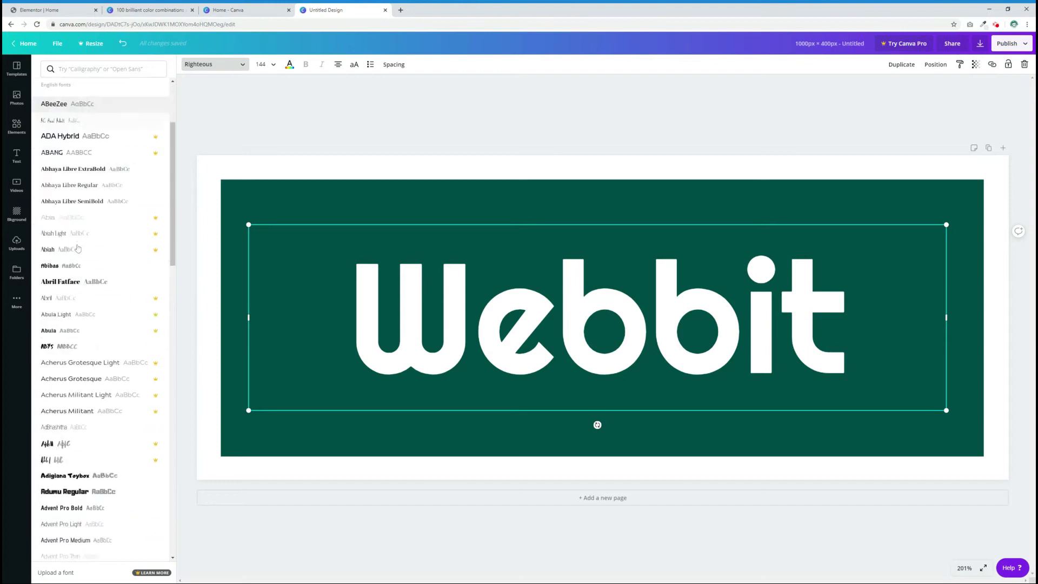
{"action": "scroll", "coordinate": [76, 232], "scroll_direction": "down", "scroll_amount": 5}
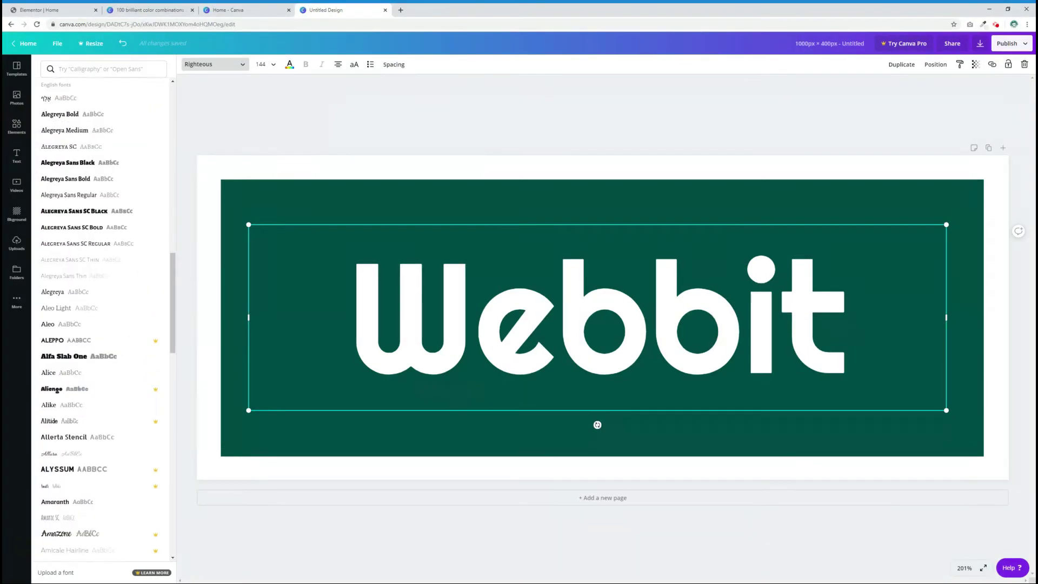
{"action": "left_click", "coordinate": [50, 307]}
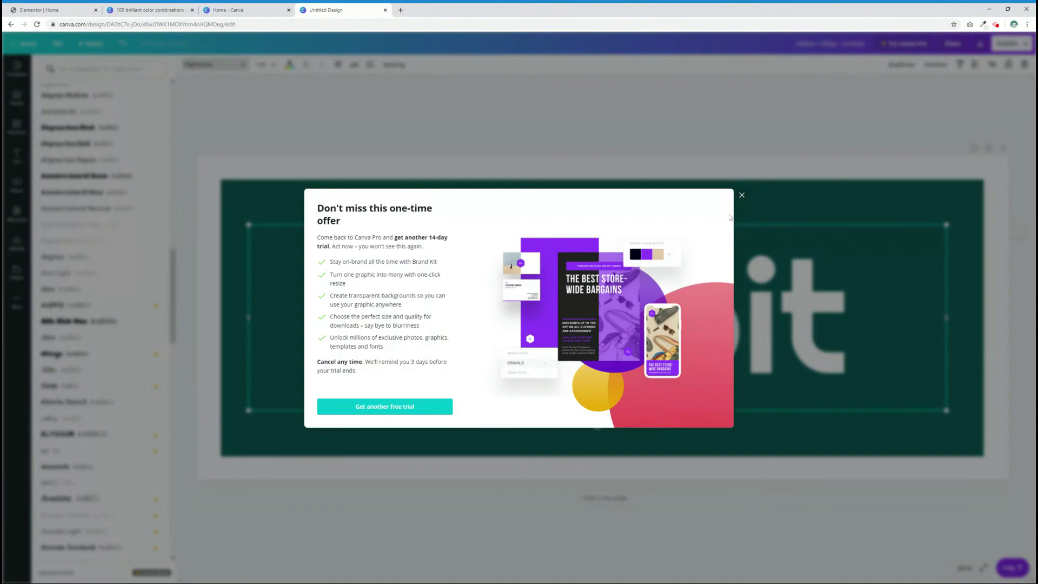
{"action": "left_click", "coordinate": [741, 195]}
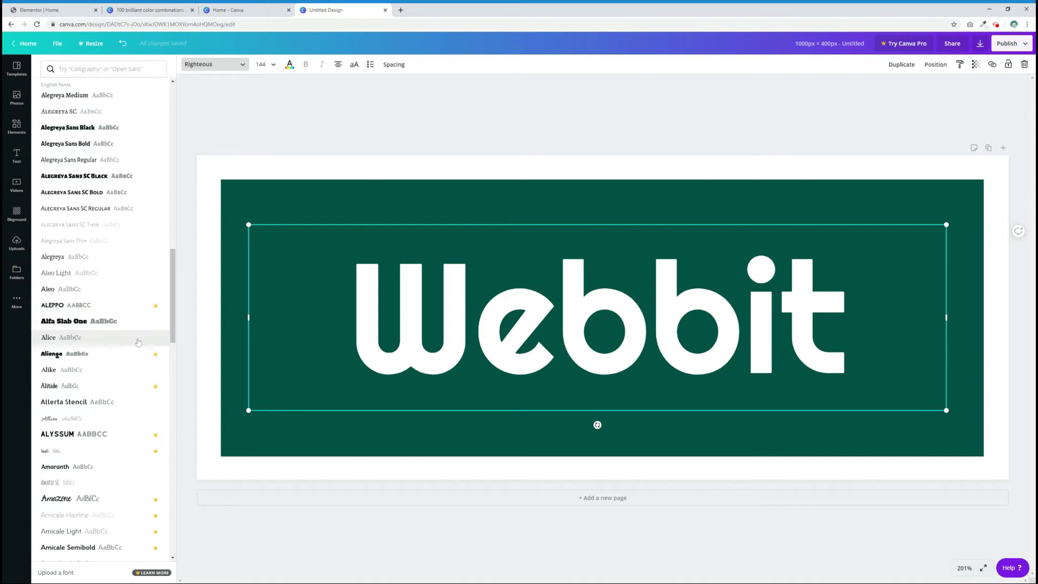
{"action": "left_click", "coordinate": [38, 401]}
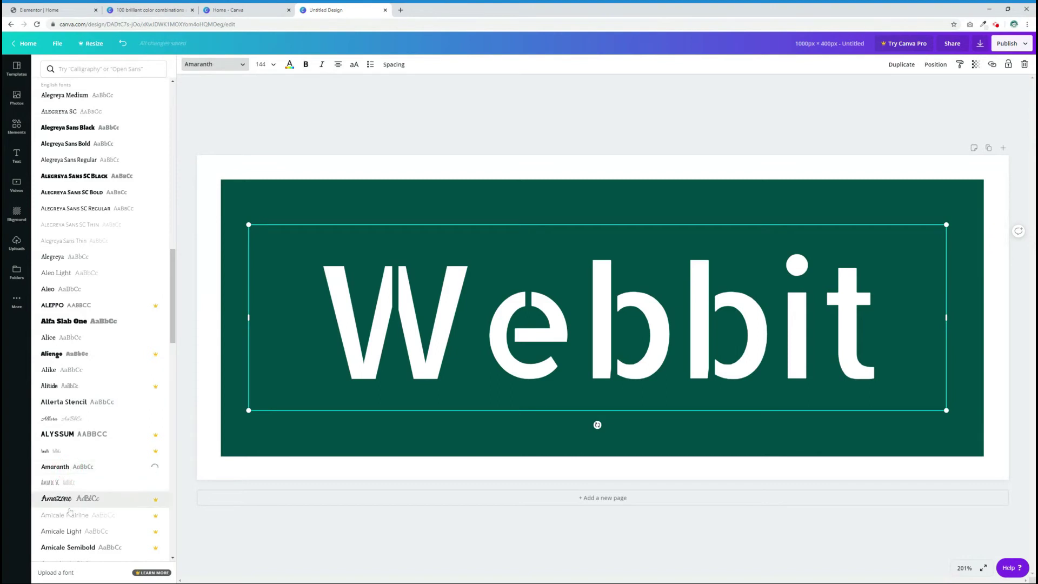
- Try Aileron Heavy on the Webbit heading and return its font to Righteous
{"action": "scroll", "coordinate": [67, 479], "scroll_direction": "up", "scroll_amount": 3}
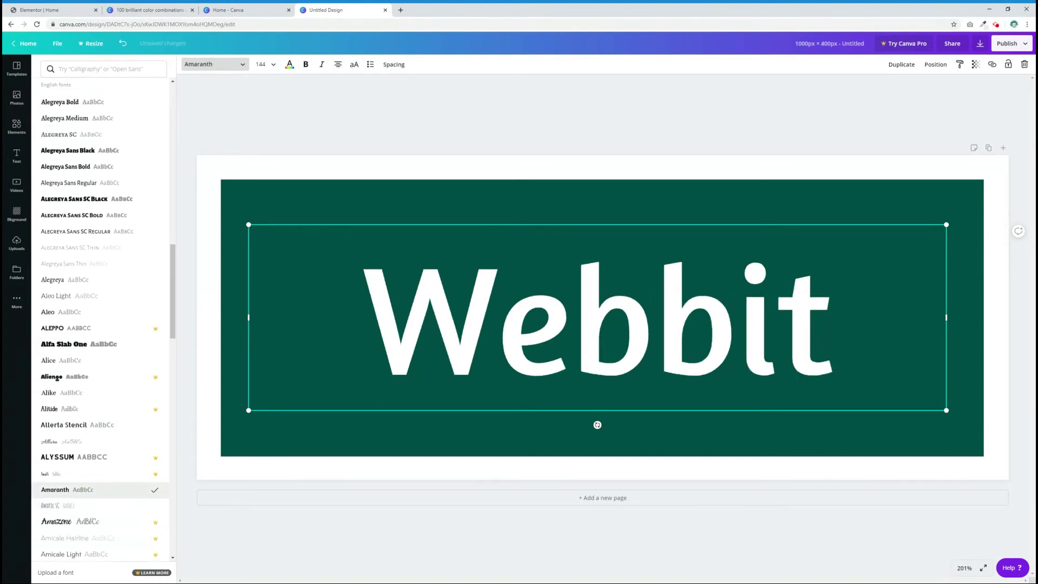
{"action": "scroll", "coordinate": [70, 256], "scroll_direction": "up", "scroll_amount": 2}
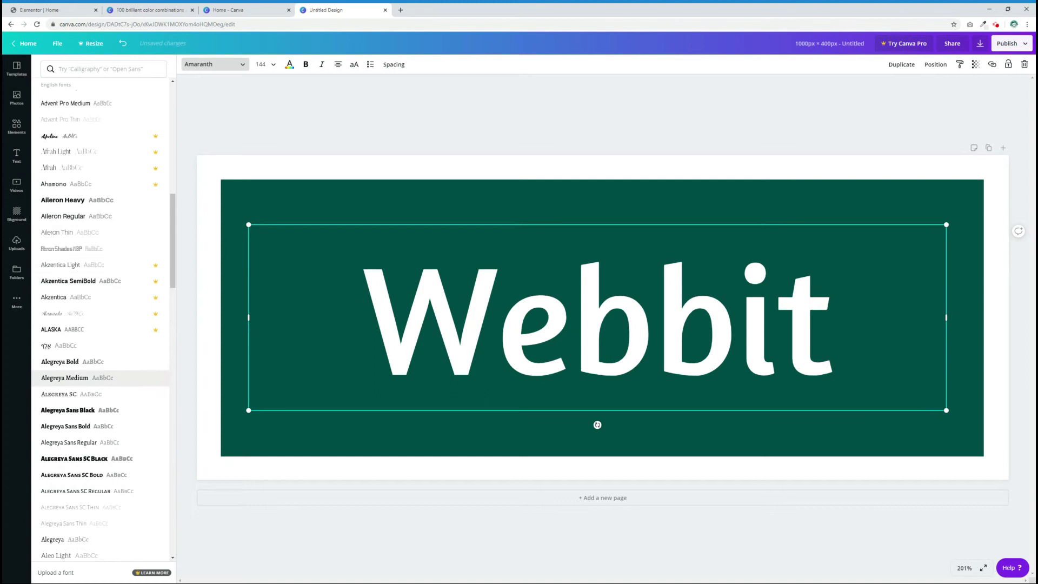
{"action": "left_click", "coordinate": [72, 200]}
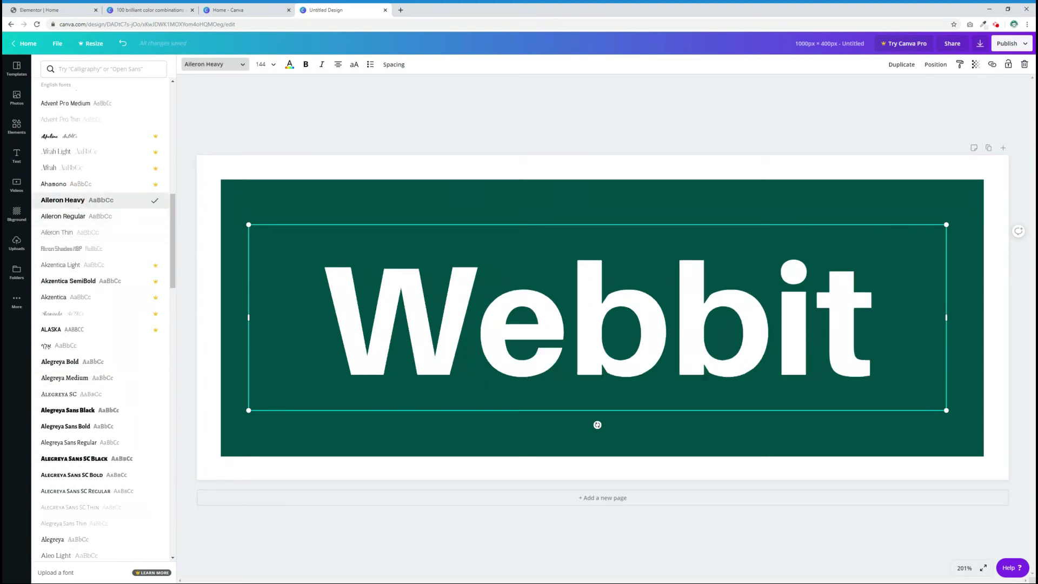
{"action": "scroll", "coordinate": [71, 204], "scroll_direction": "up", "scroll_amount": 5}
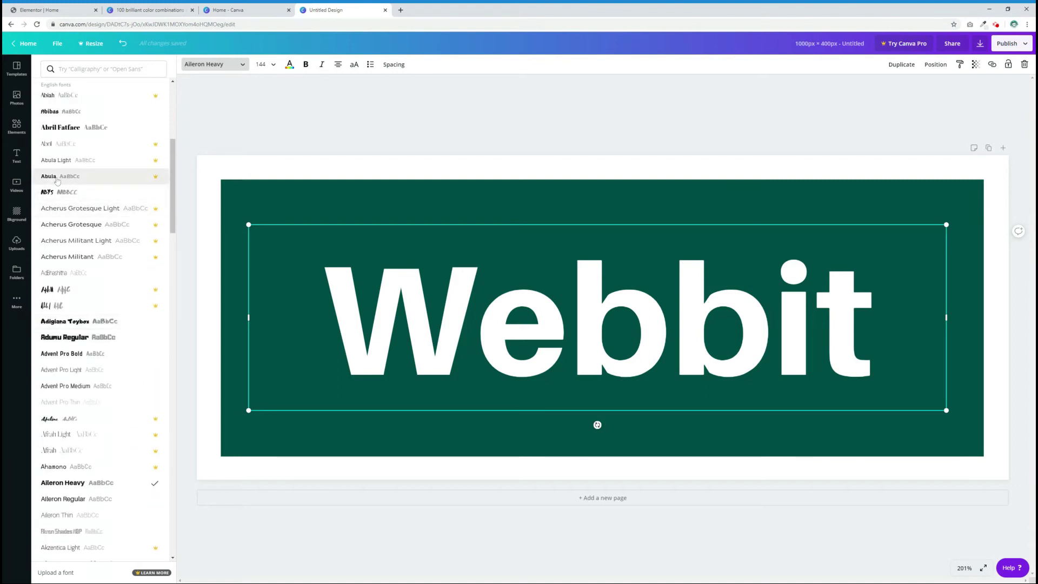
{"action": "scroll", "coordinate": [56, 168], "scroll_direction": "up", "scroll_amount": 2}
{"action": "scroll", "coordinate": [56, 167], "scroll_direction": "up", "scroll_amount": 2}
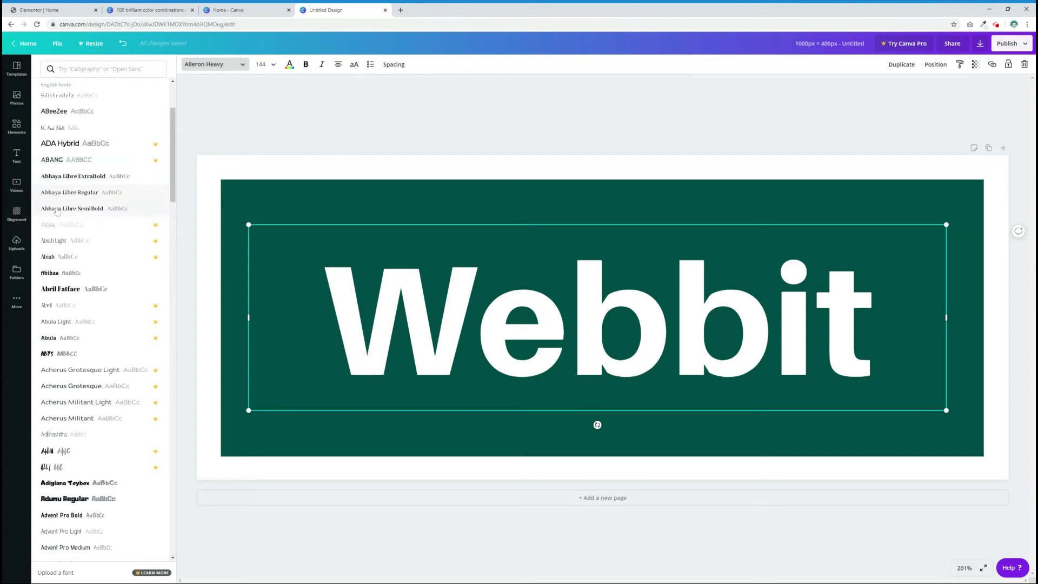
{"action": "scroll", "coordinate": [66, 243], "scroll_direction": "up", "scroll_amount": 3}
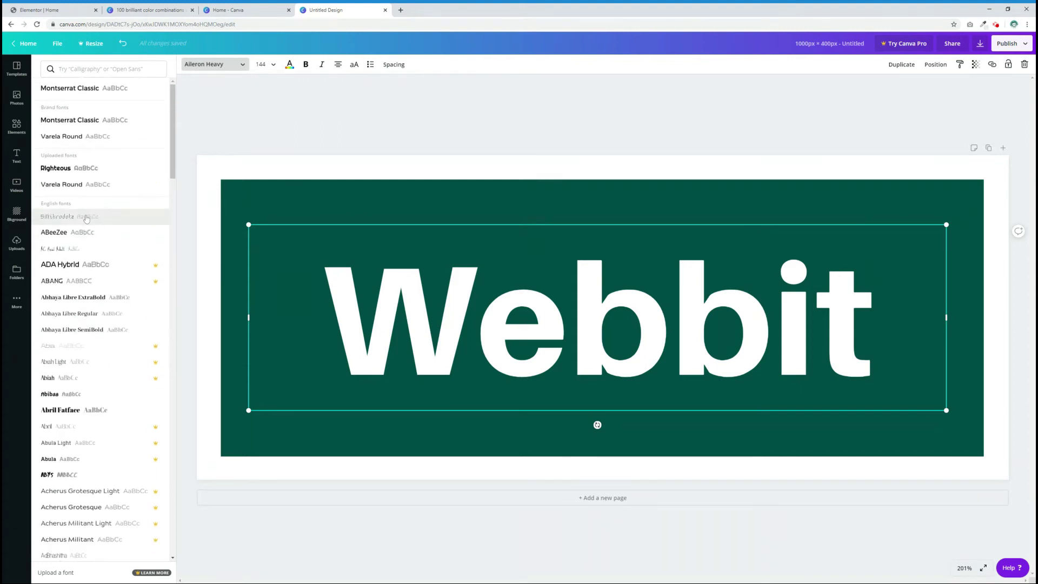
{"action": "left_click", "coordinate": [67, 171]}
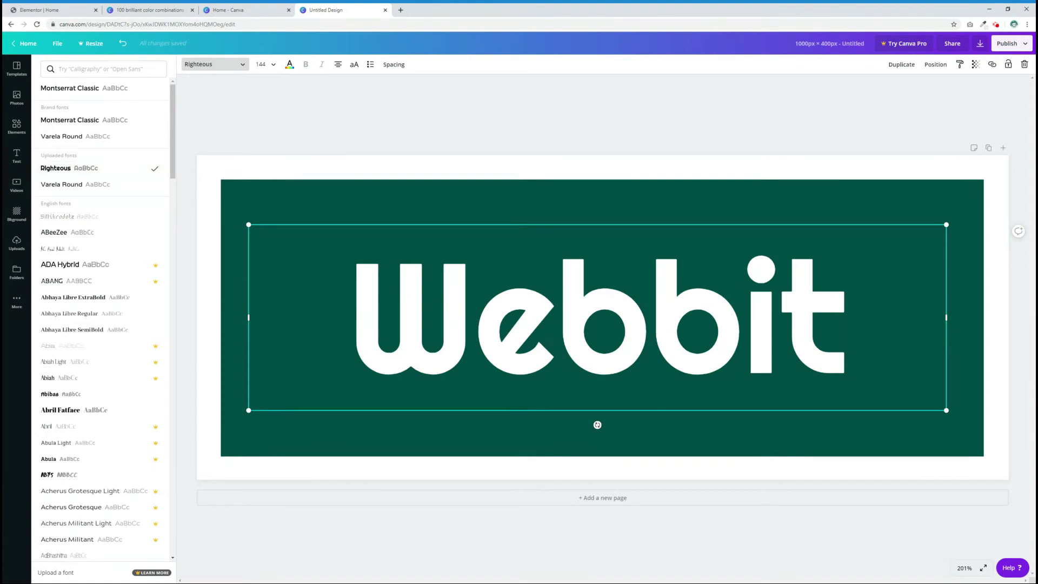
- Set the Webbit heading's font size to 154, then scale its text box to the green rectangle's full width, reaching size 169
{"action": "left_click", "coordinate": [272, 65]}
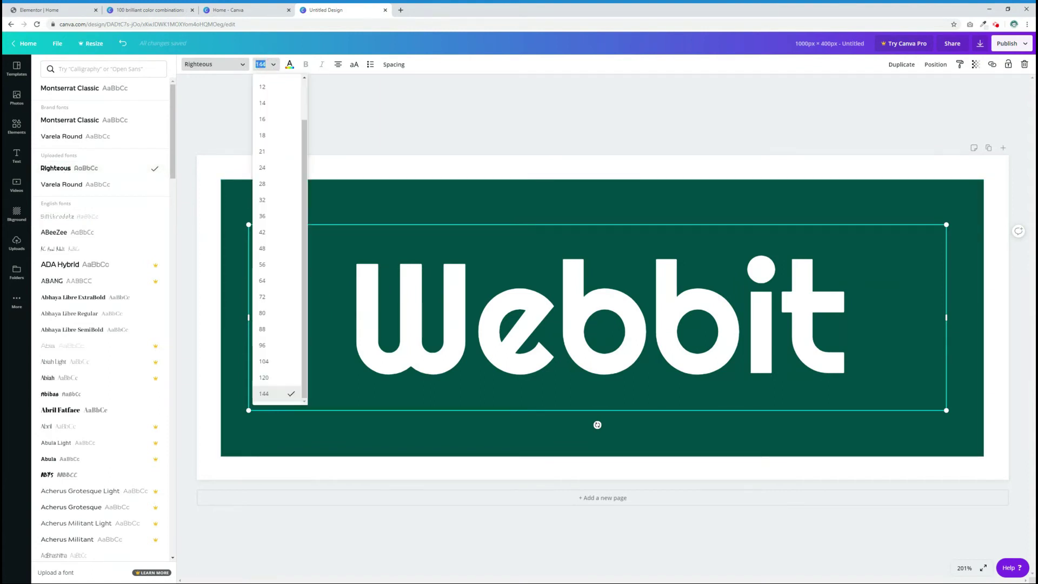
{"action": "type", "text": "154"}
{"action": "key", "text": "Return"}
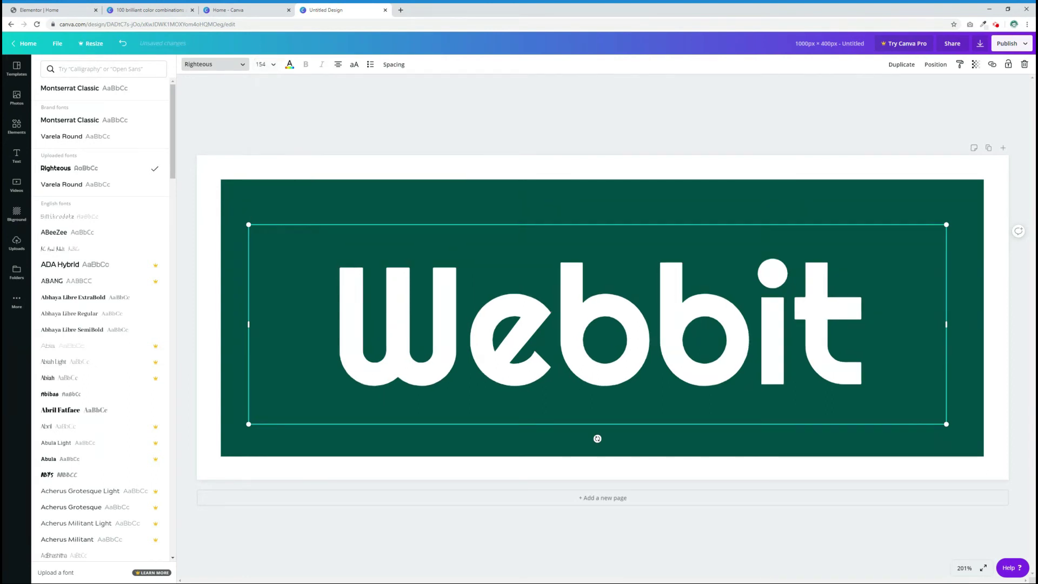
{"action": "left_click_drag", "start_coordinate": [248, 225], "coordinate": [227, 188]}
{"action": "left_click_drag", "start_coordinate": [961, 210], "coordinate": [983, 204]}
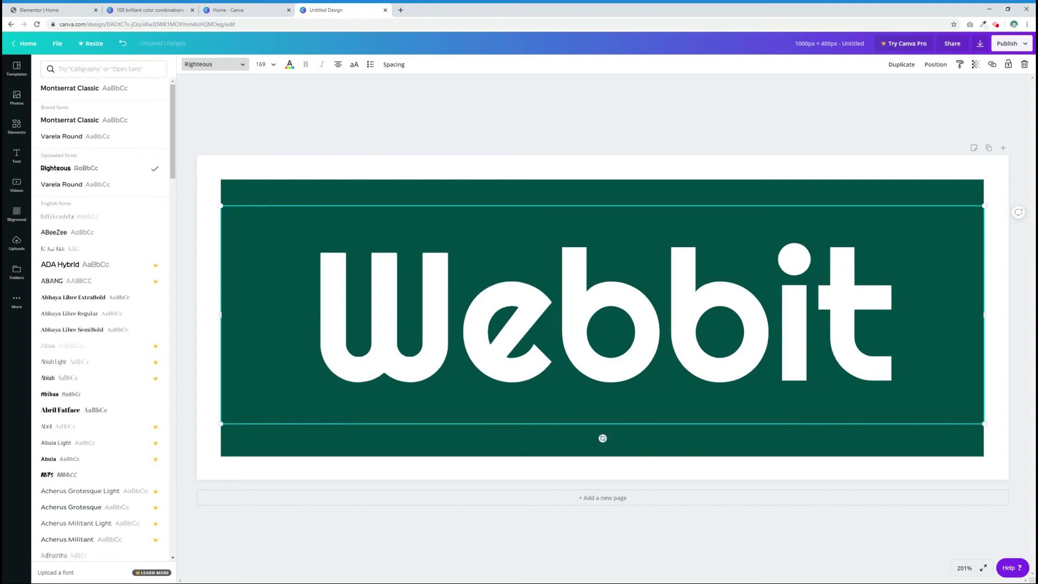
- Name the design Webbit and group the heading with the green rectangle
{"action": "left_click", "coordinate": [566, 149]}
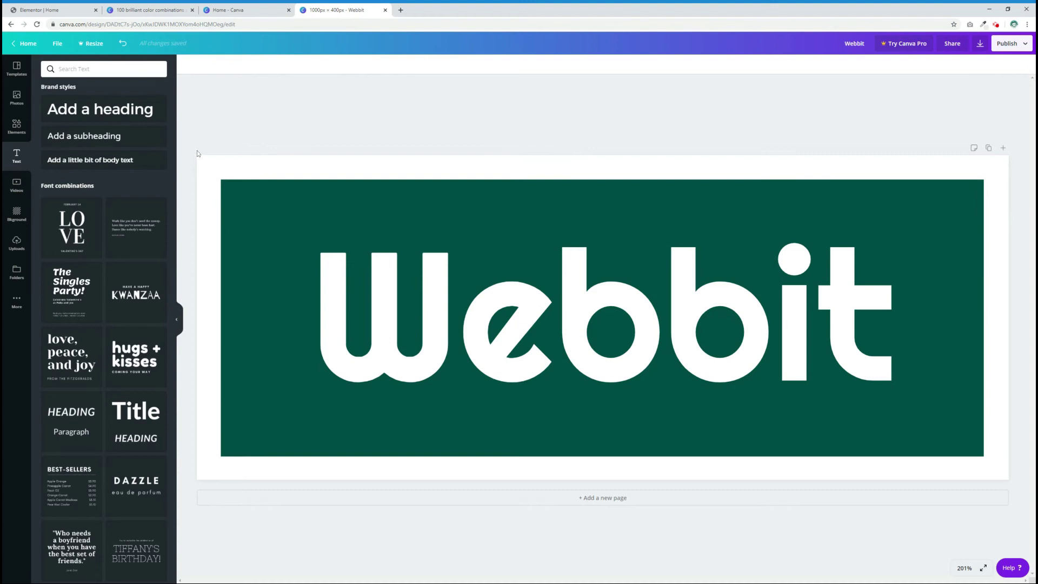
{"action": "left_click_drag", "start_coordinate": [193, 155], "coordinate": [1011, 478]}
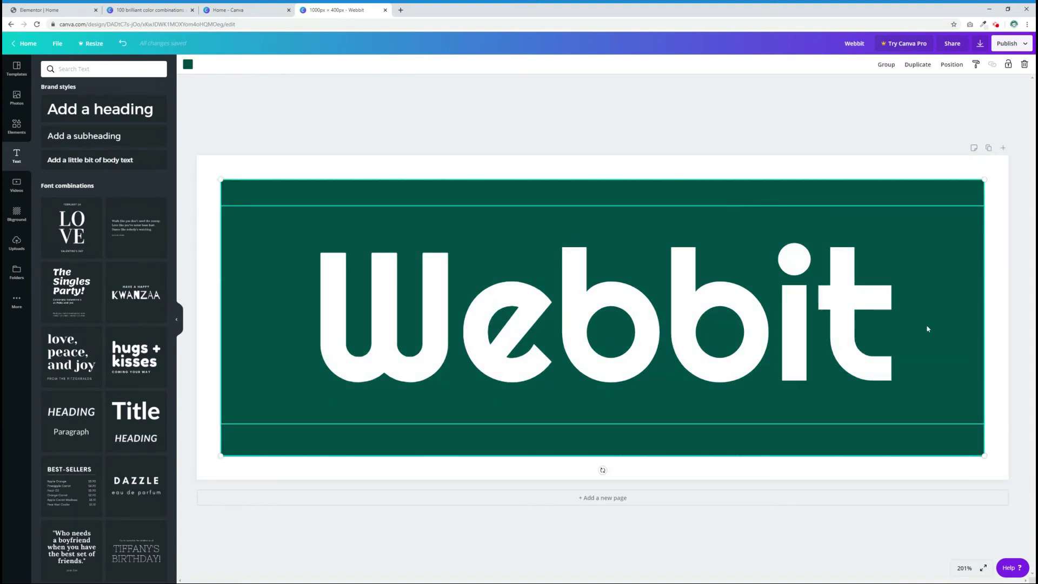
{"action": "left_click", "coordinate": [885, 65]}
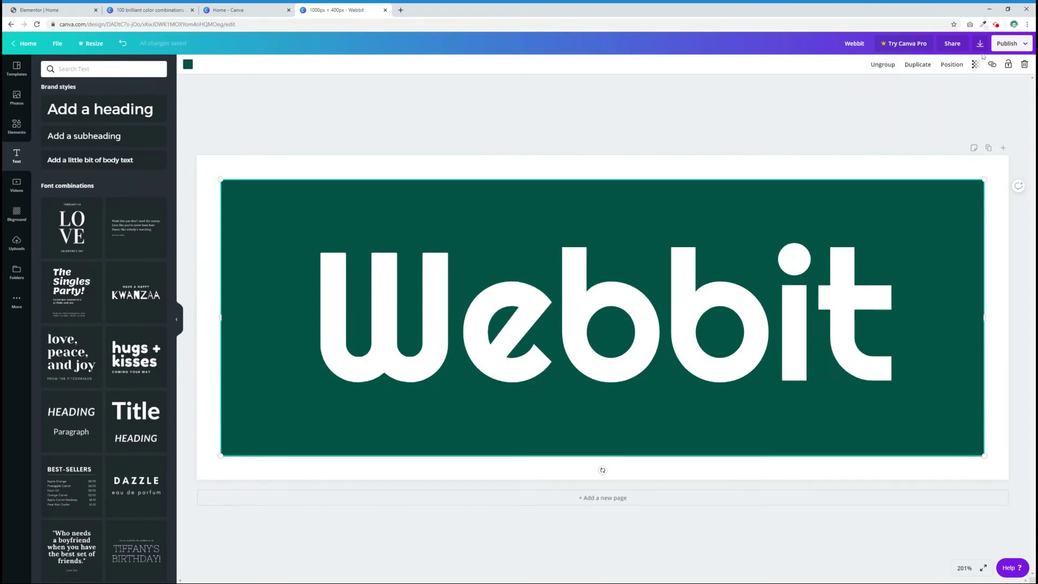
- Download the Webbit design as a PNG file and dismiss the Canva Pro trial offer
{"action": "left_click", "coordinate": [979, 46]}
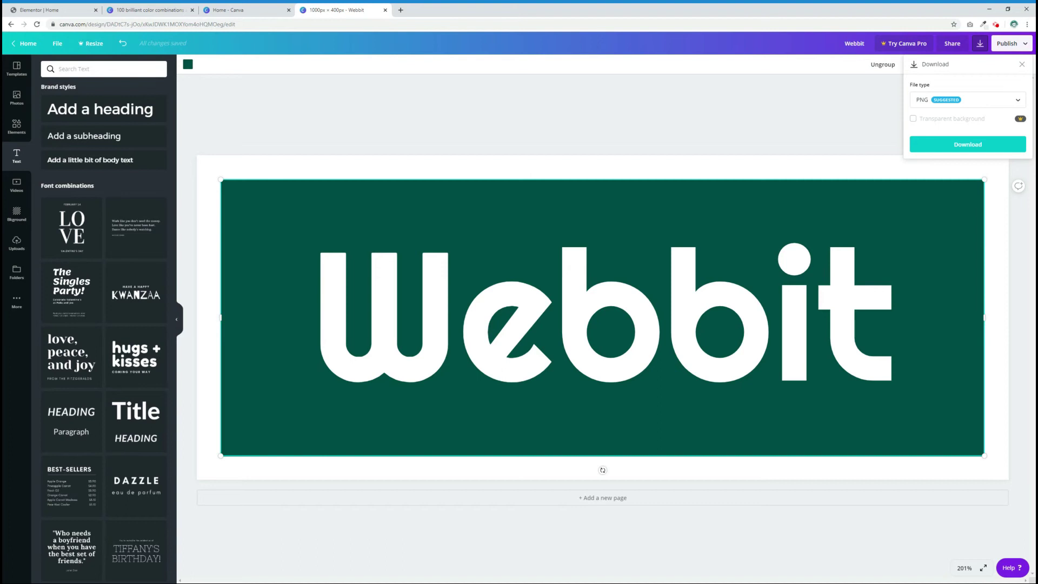
{"action": "left_click", "coordinate": [943, 144]}
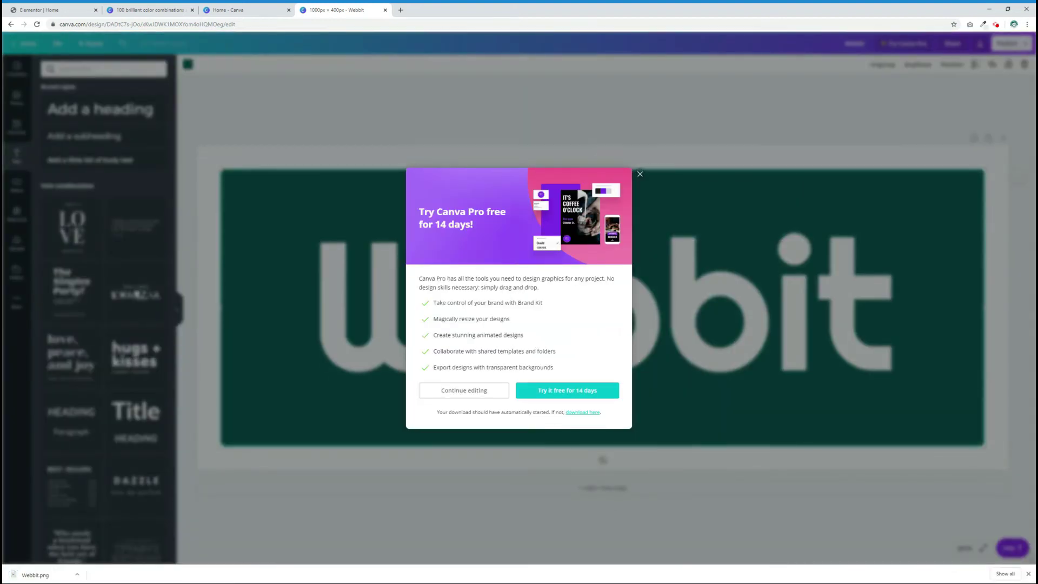
{"action": "left_click", "coordinate": [640, 174]}
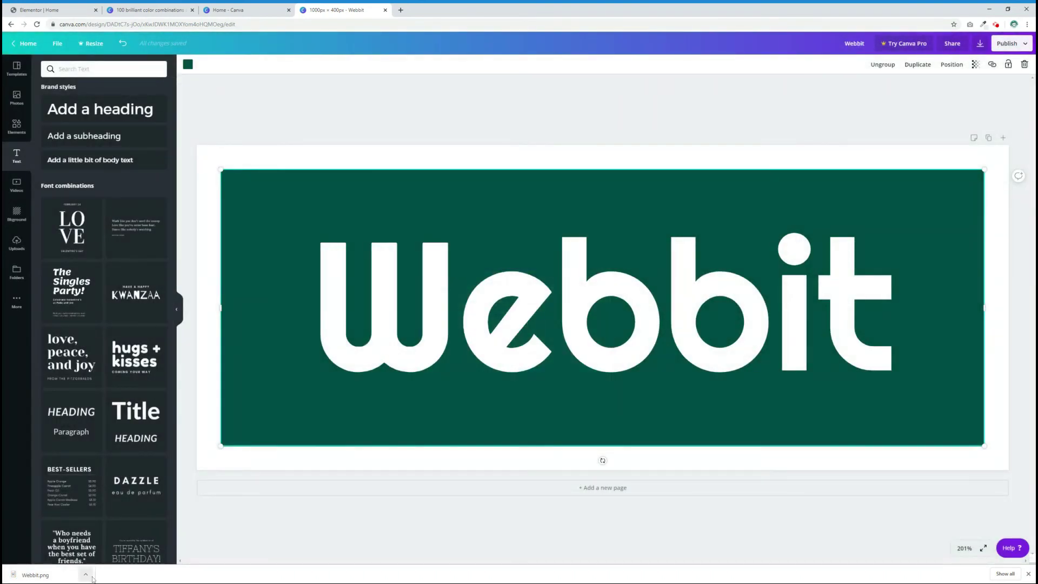
{"action": "left_click", "coordinate": [112, 543]}
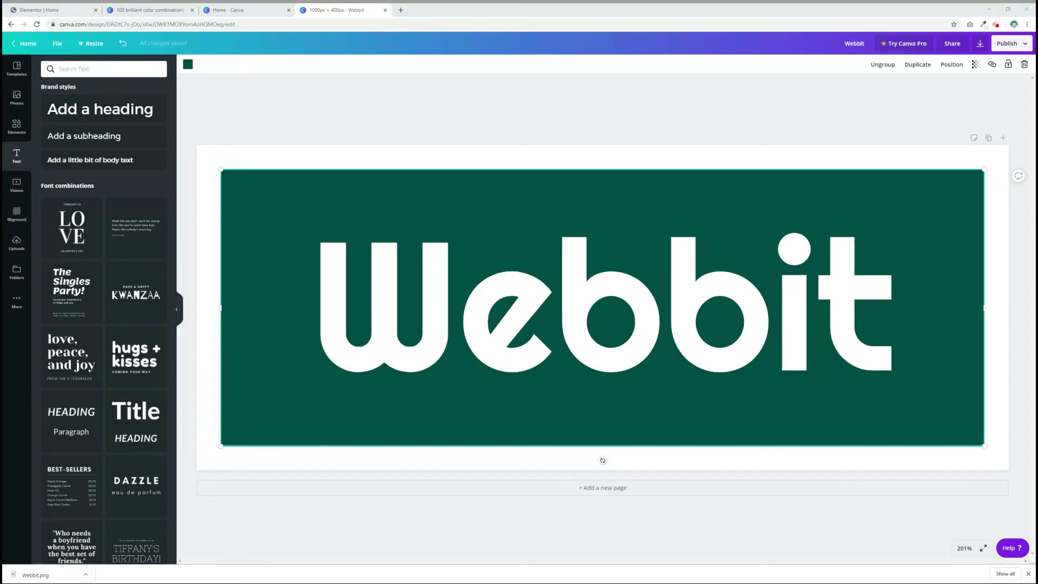
{"action": "left_click", "coordinate": [763, 180]}
- Switch to the Elementor Home page and replace the header logo image with the uploaded Webbit.png
{"action": "left_click", "coordinate": [76, 7]}
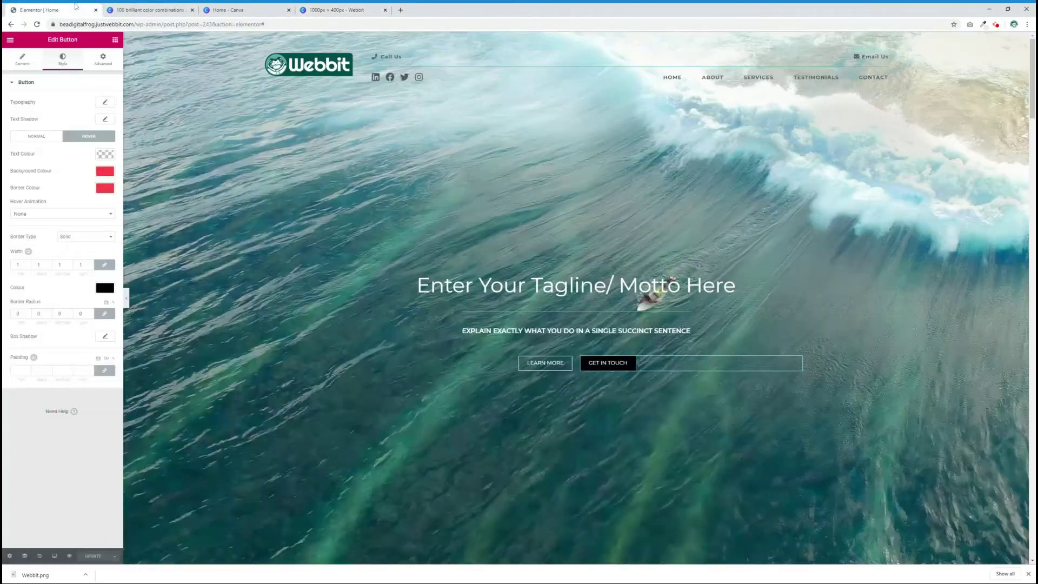
{"action": "left_click", "coordinate": [348, 58]}
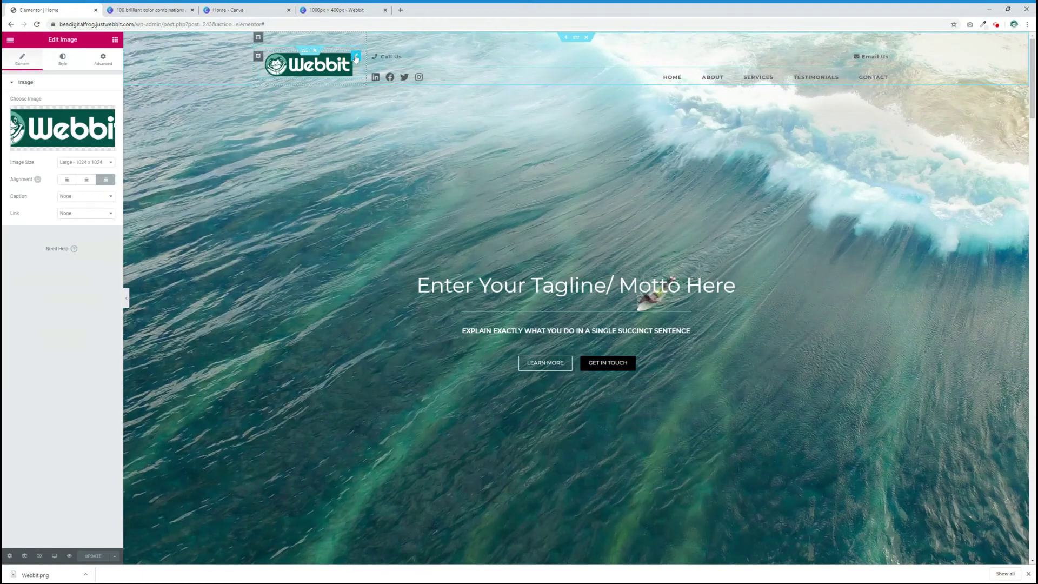
{"action": "left_click", "coordinate": [46, 130]}
{"action": "left_click", "coordinate": [37, 73]}
{"action": "left_click", "coordinate": [508, 247]}
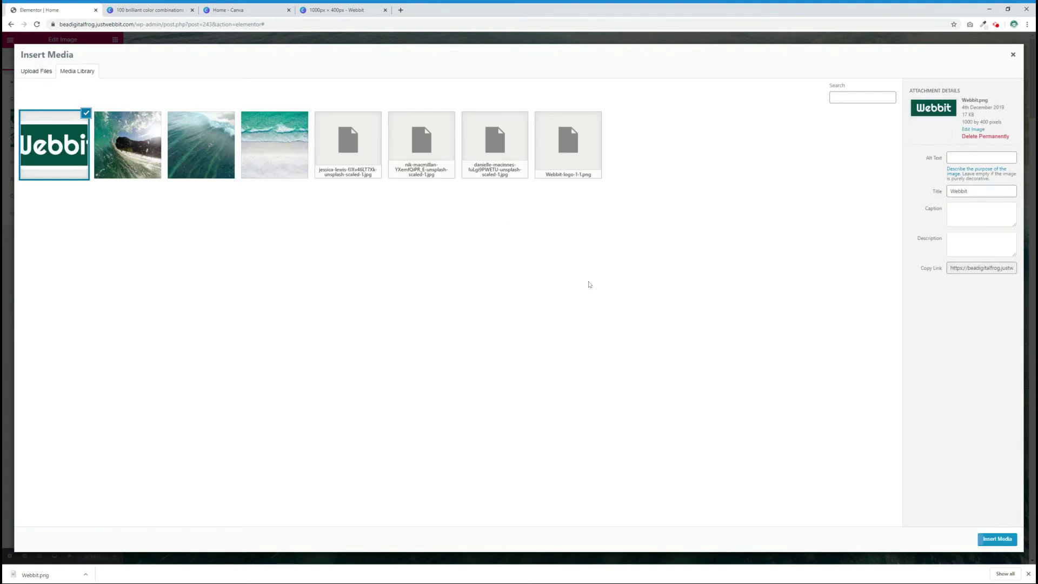
{"action": "left_click", "coordinate": [997, 538]}
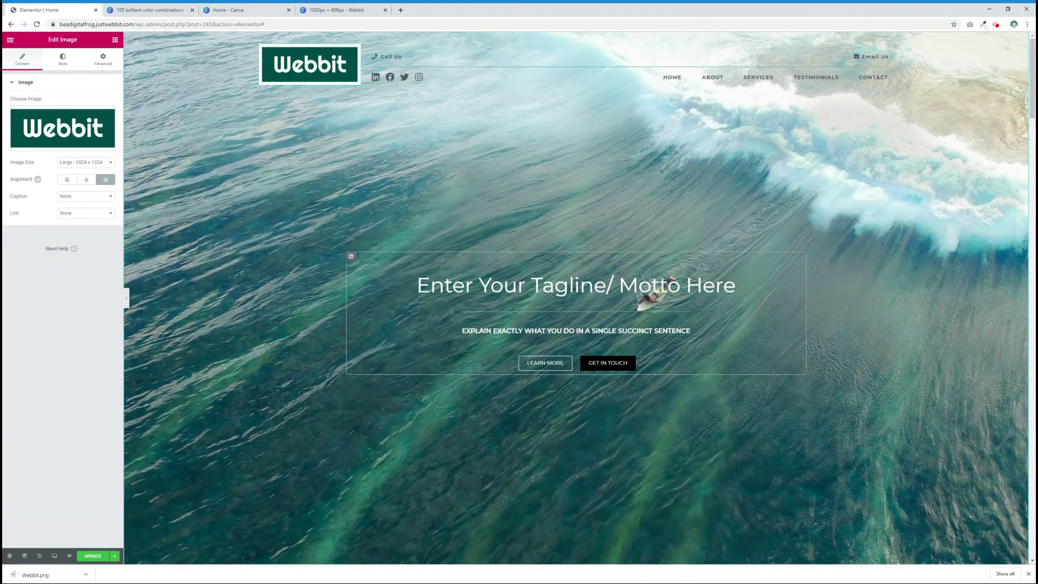
- Set the header logo's width and max width to 85% and preview the page without the editing panel
{"action": "left_click", "coordinate": [126, 297]}
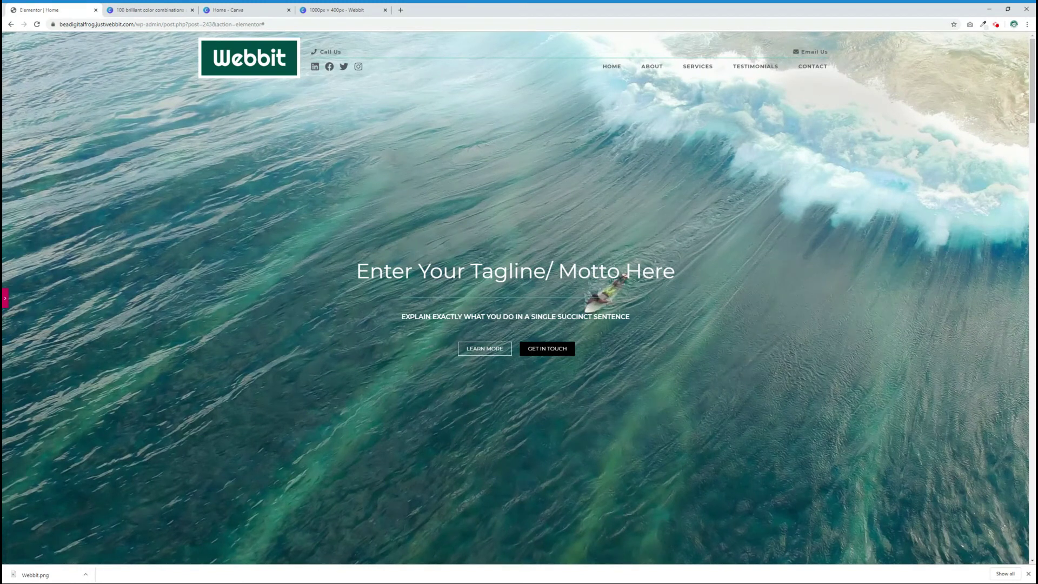
{"action": "left_click", "coordinate": [248, 58]}
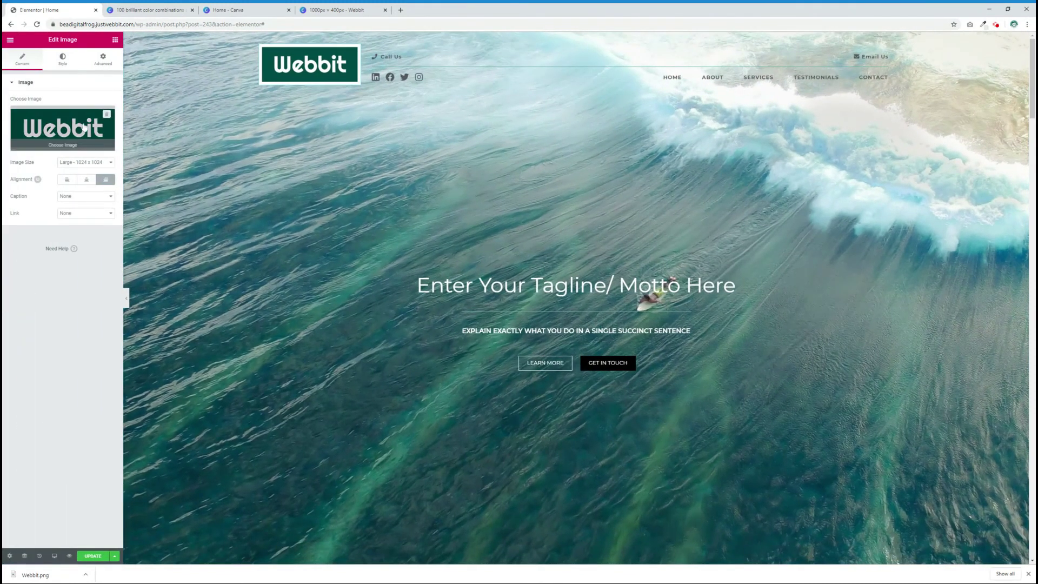
{"action": "left_click", "coordinate": [63, 59]}
{"action": "left_click_drag", "start_coordinate": [82, 117], "coordinate": [72, 144]}
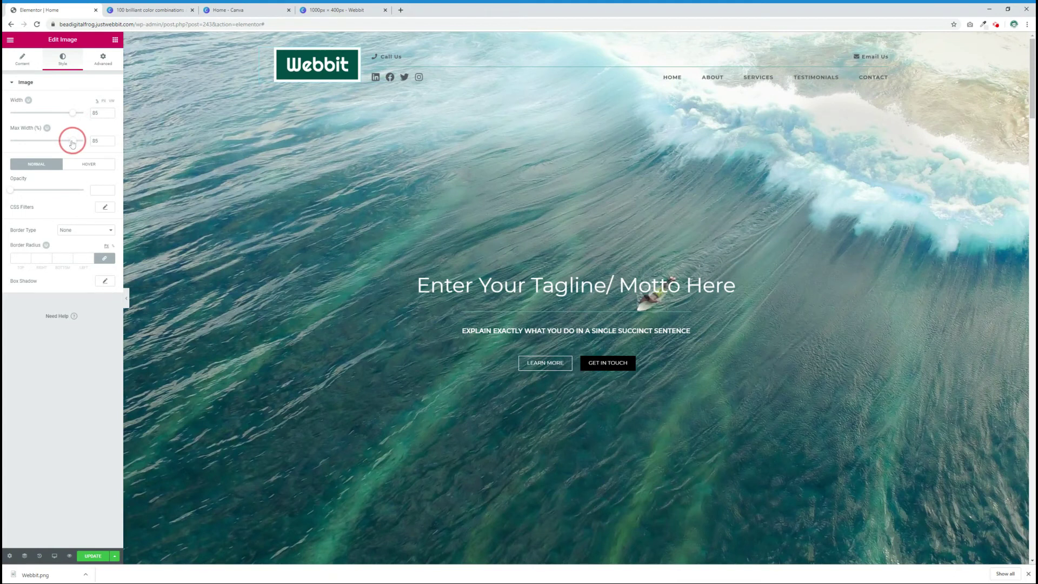
{"action": "left_click", "coordinate": [127, 298]}
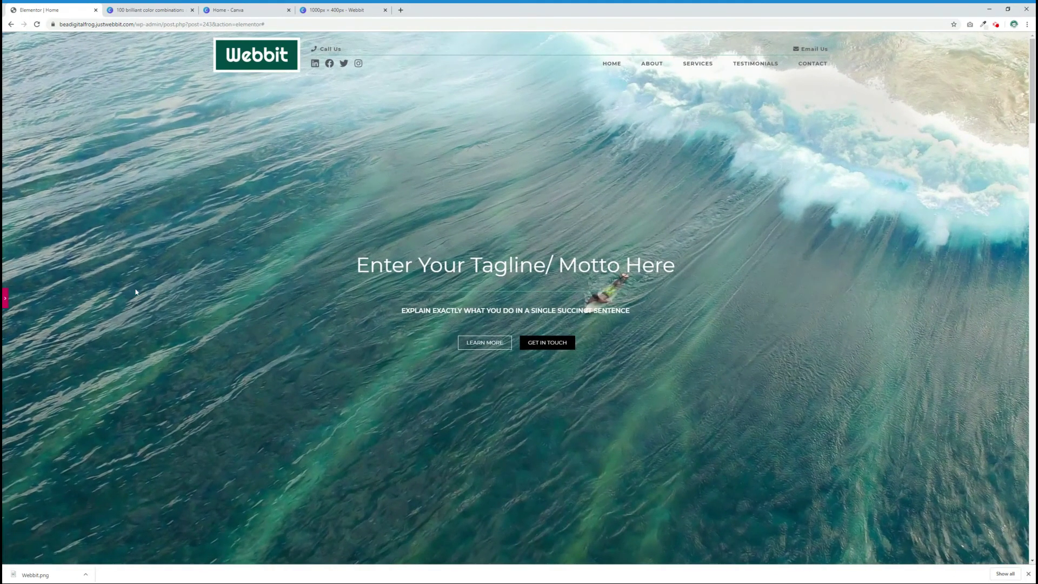
- Reduce the header logo's width and max width a little further and preview the full page again
{"action": "left_click", "coordinate": [6, 298]}
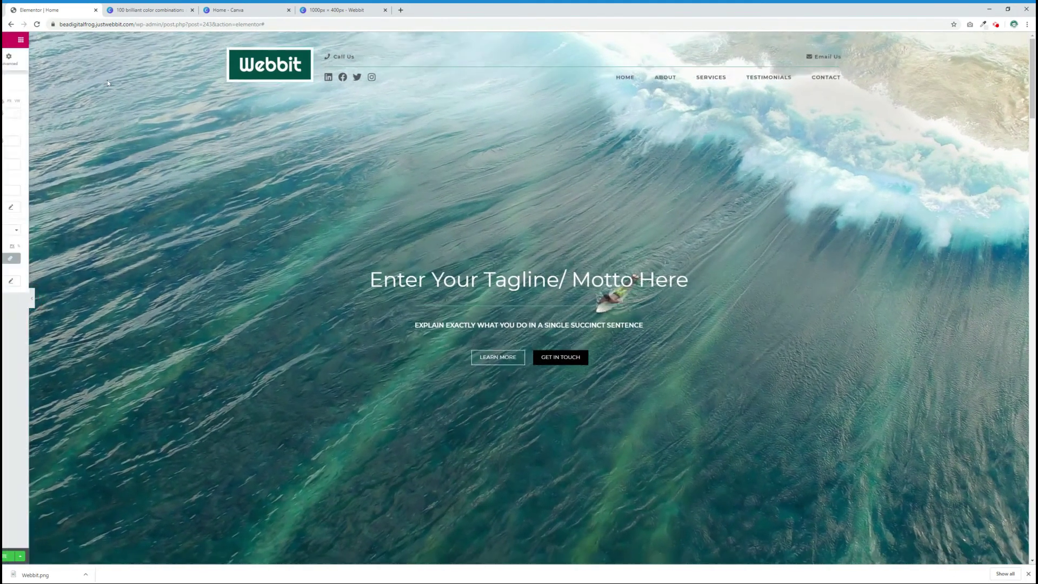
{"action": "left_click_drag", "start_coordinate": [73, 113], "coordinate": [65, 142]}
{"action": "left_click", "coordinate": [128, 299]}
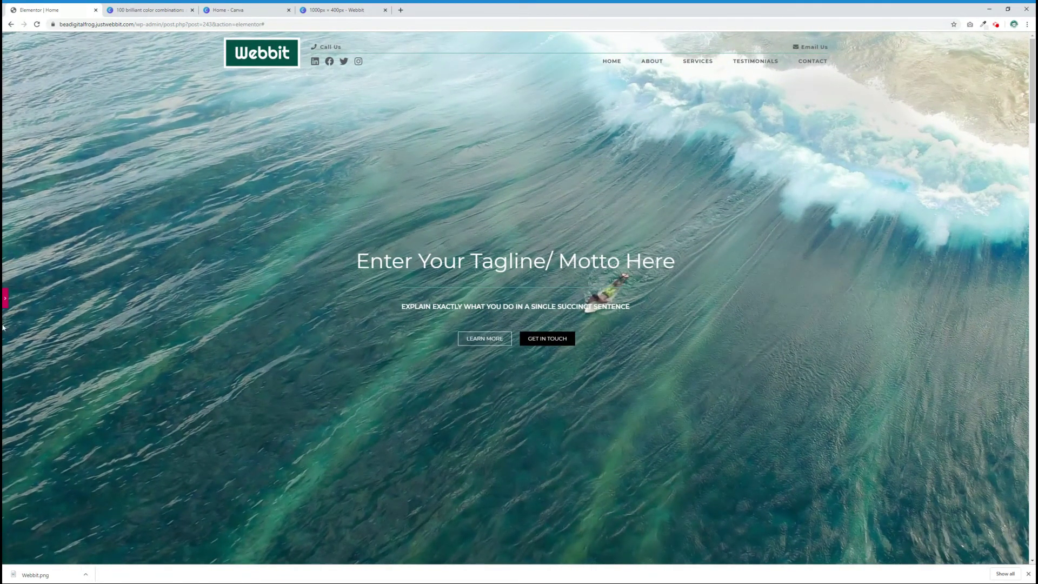
- Switch to the Webbit design in Canva and try green and several grey shades as the background before restoring white
{"action": "left_click", "coordinate": [5, 298]}
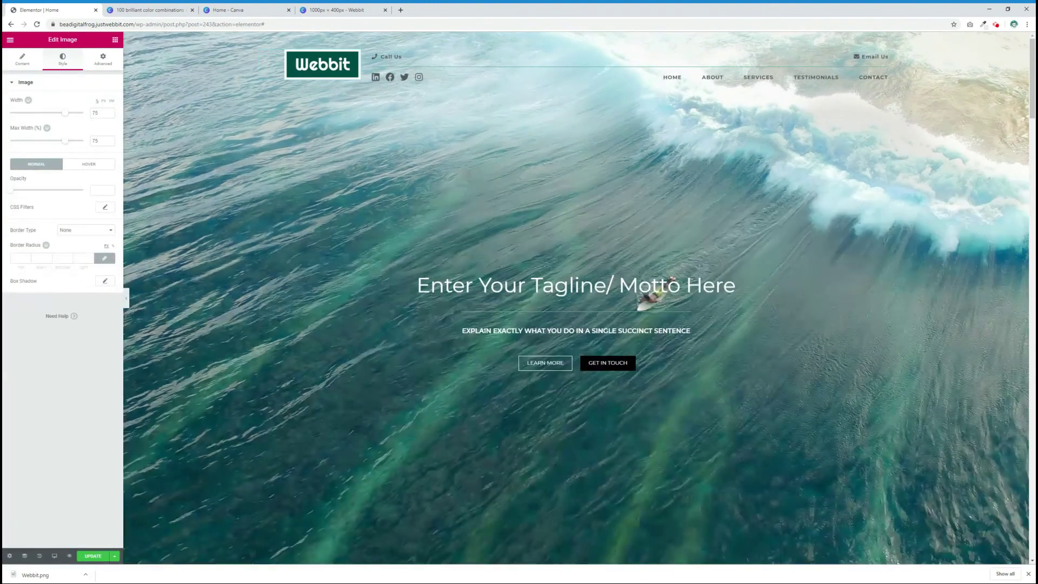
{"action": "left_click", "coordinate": [346, 10]}
{"action": "left_click", "coordinate": [225, 154]}
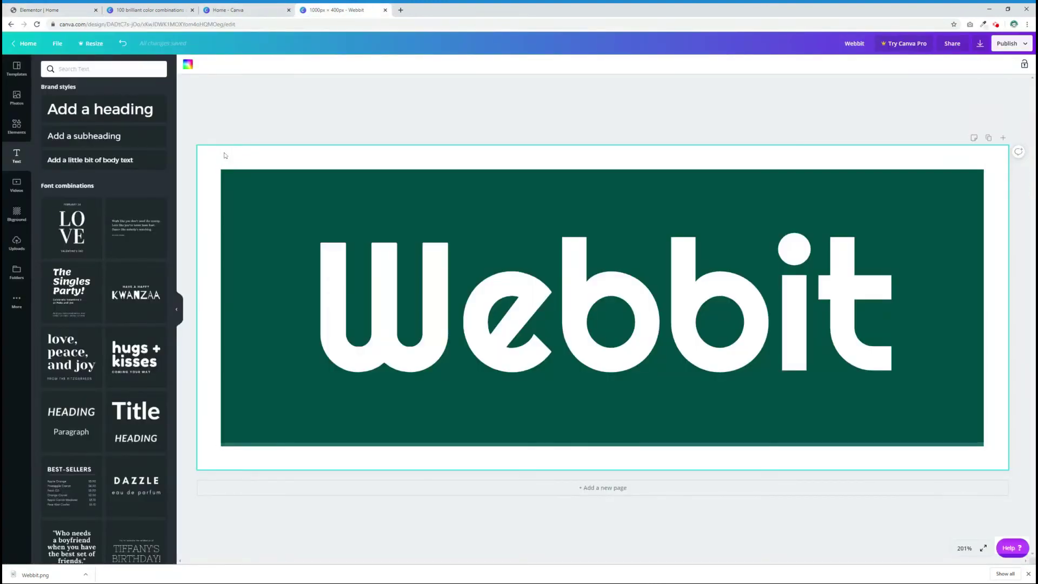
{"action": "left_click", "coordinate": [188, 64]}
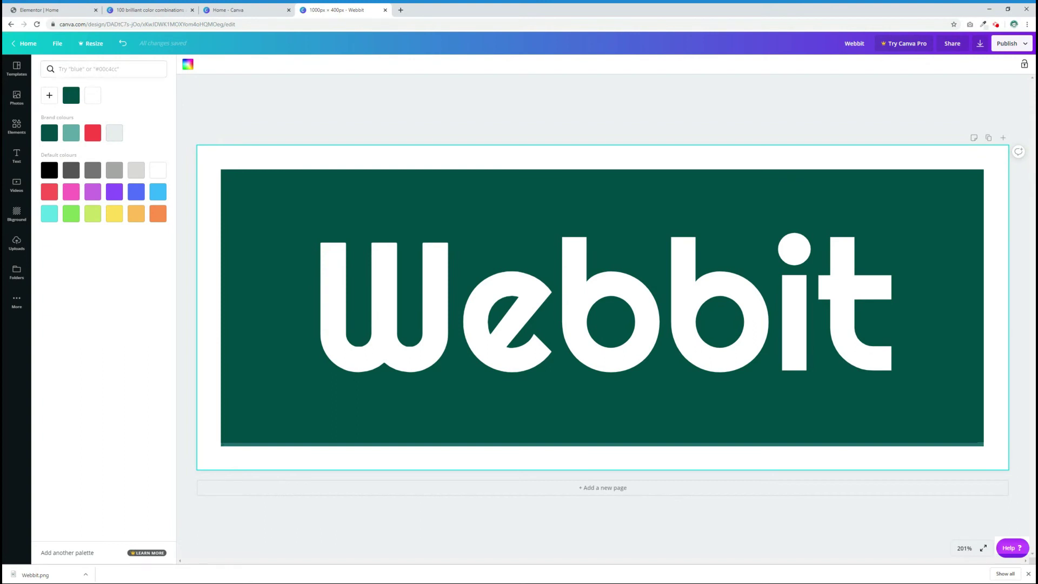
{"action": "left_click", "coordinate": [71, 214]}
{"action": "left_click", "coordinate": [136, 170]}
{"action": "left_click", "coordinate": [114, 172]}
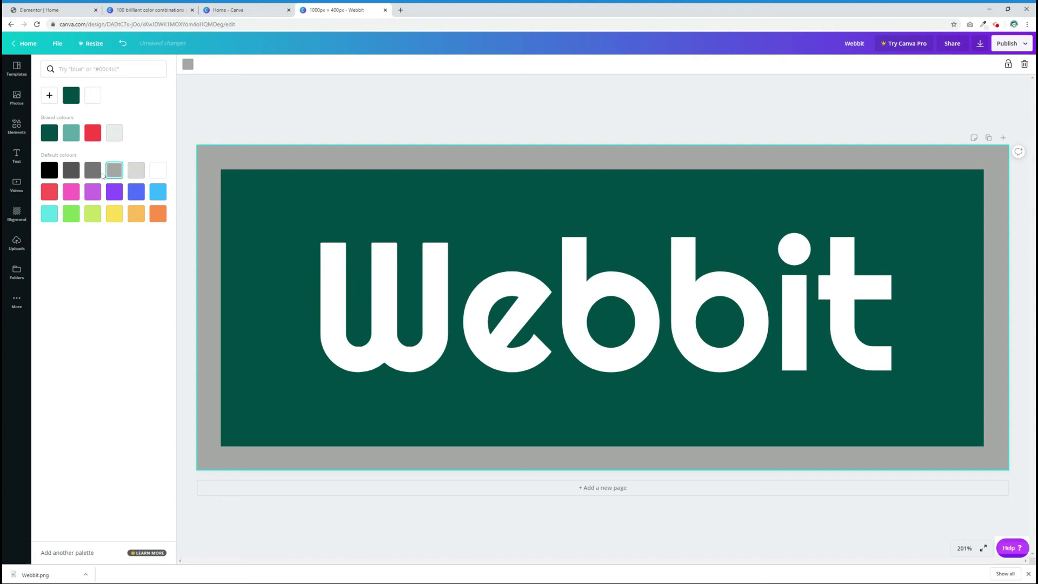
{"action": "left_click", "coordinate": [94, 172]}
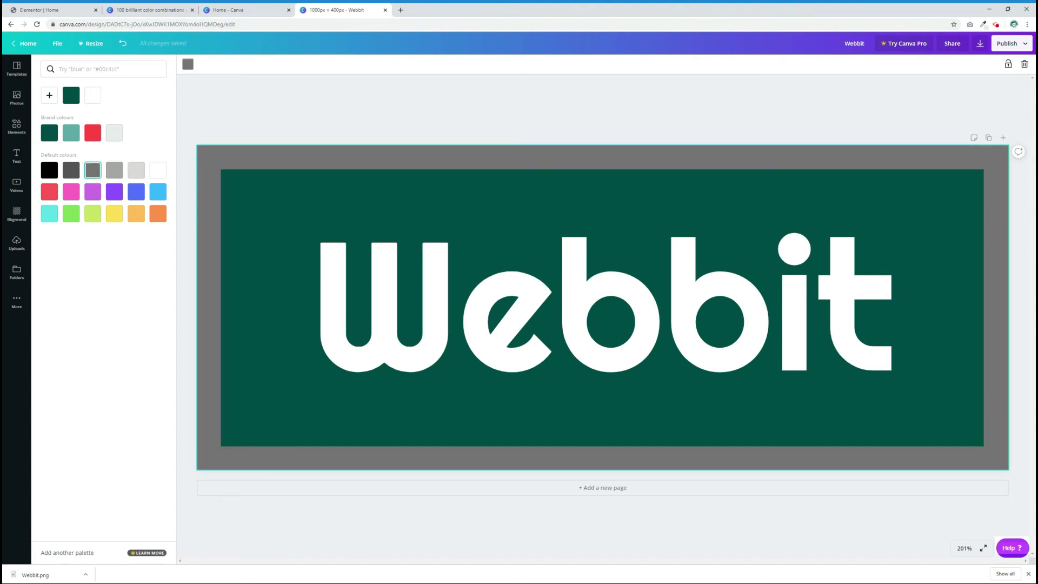
{"action": "left_click", "coordinate": [155, 174]}
- Ungroup the Webbit logo, enlarge the dark green rectangle and lettering to the full canvas width, and centre them vertically on the page
{"action": "left_click", "coordinate": [256, 186]}
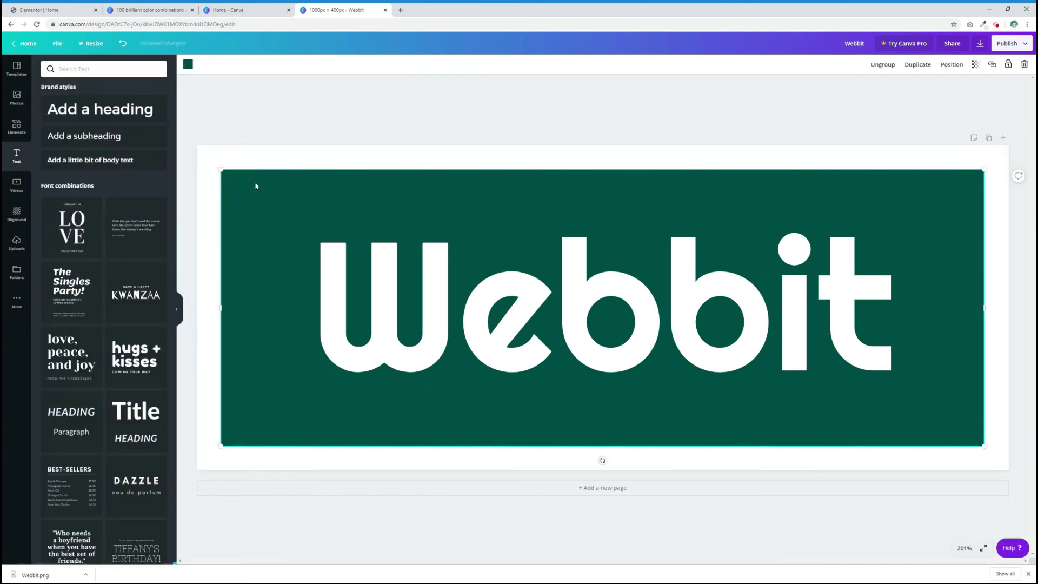
{"action": "left_click", "coordinate": [883, 64]}
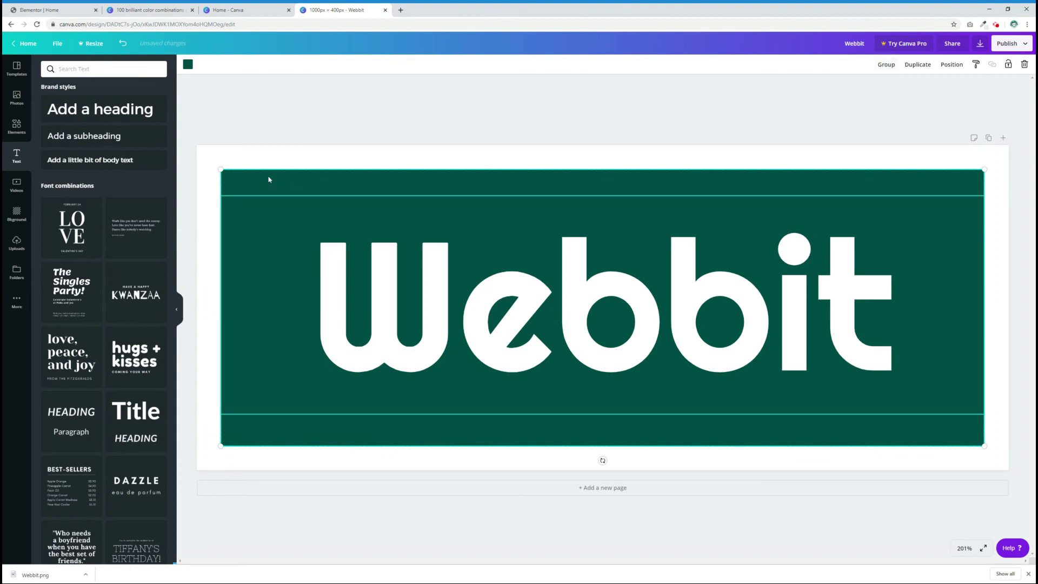
{"action": "left_click_drag", "start_coordinate": [219, 169], "coordinate": [197, 161]}
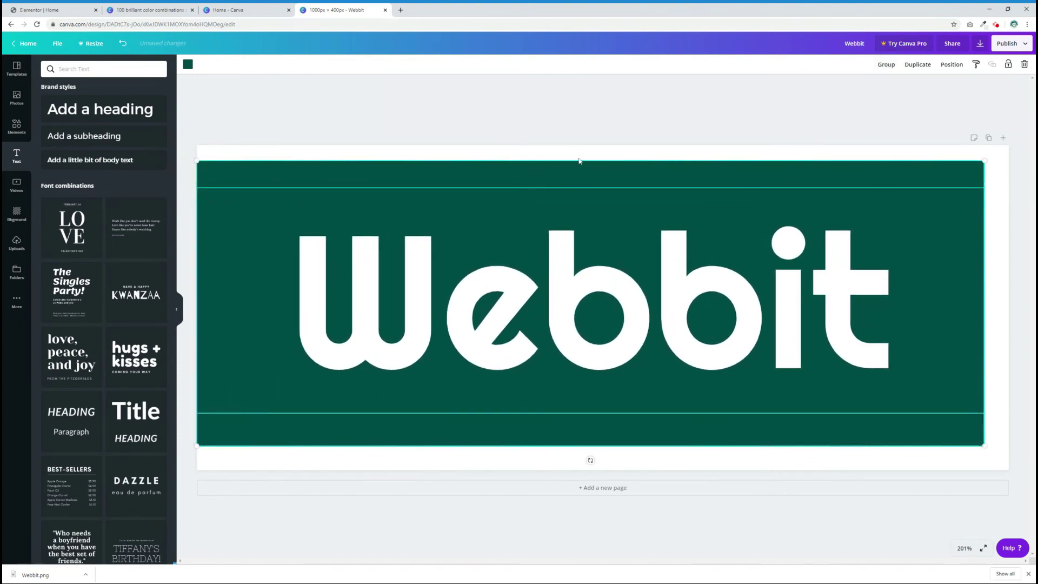
{"action": "left_click_drag", "start_coordinate": [985, 160], "coordinate": [1008, 152]}
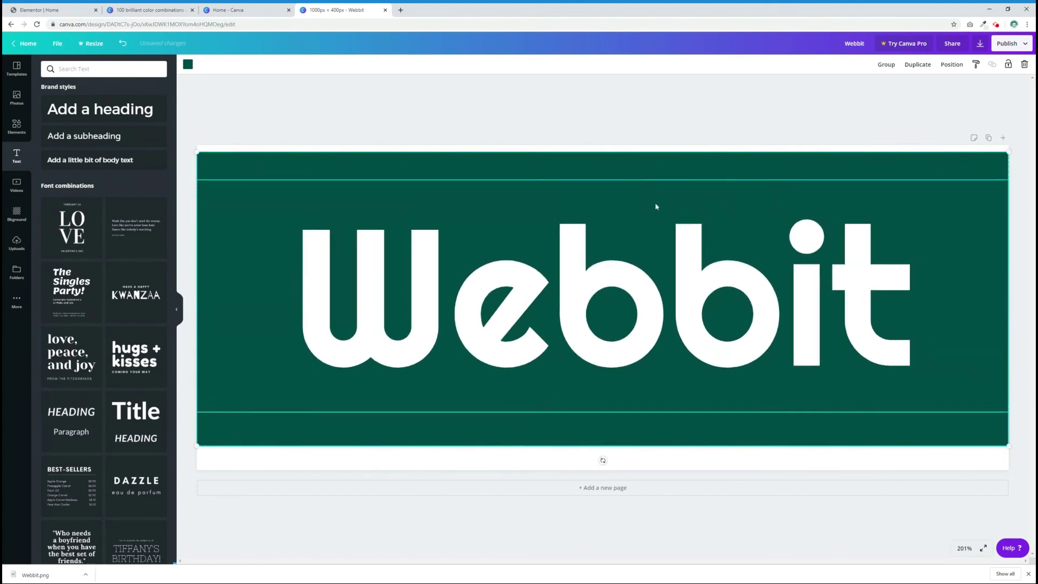
{"action": "left_click_drag", "start_coordinate": [583, 177], "coordinate": [579, 156]}
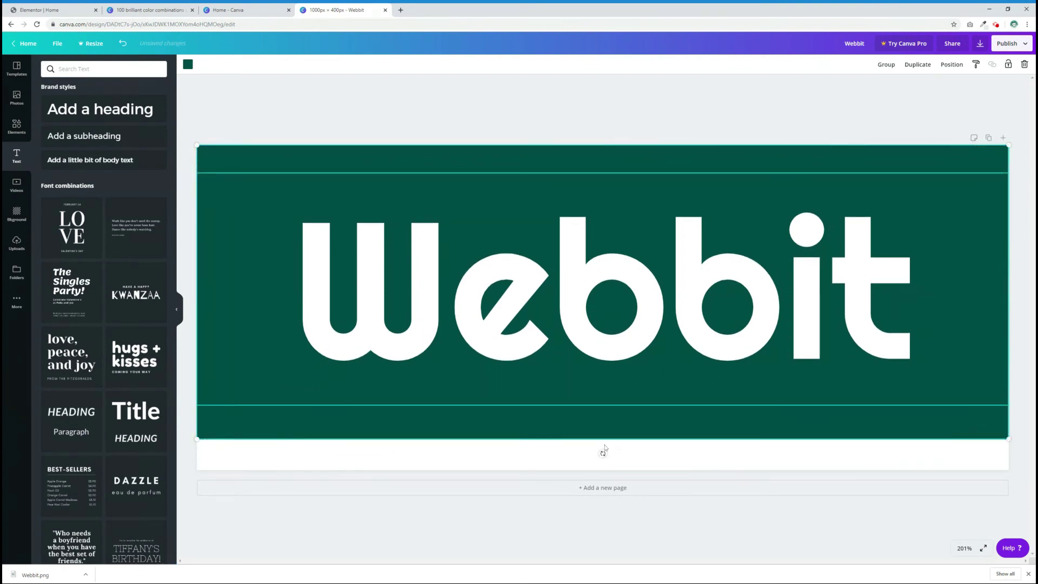
{"action": "left_click_drag", "start_coordinate": [197, 440], "coordinate": [200, 449]}
{"action": "left_click_drag", "start_coordinate": [277, 280], "coordinate": [276, 294]}
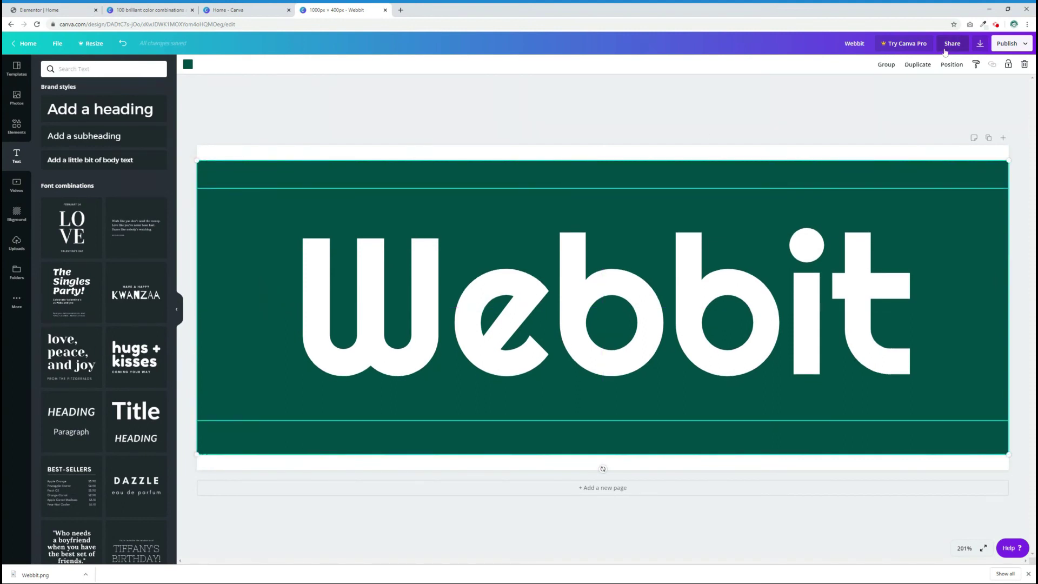
{"action": "left_click", "coordinate": [980, 45]}
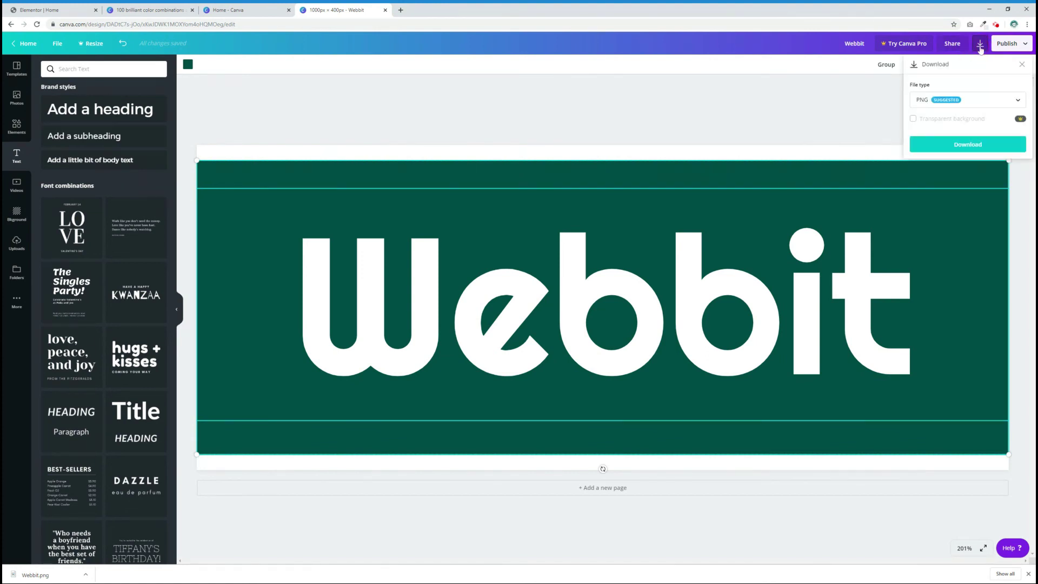
{"action": "left_click", "coordinate": [621, 118]}
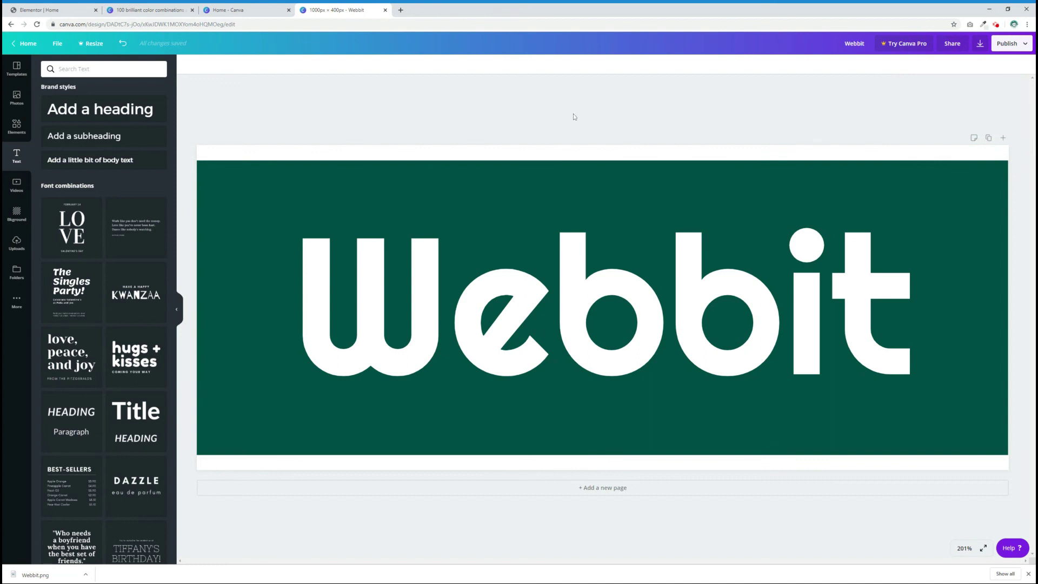
- Switch to the Elementor Home page and open Webbit.png for image editing from the header logo's media library
{"action": "left_click", "coordinate": [53, 8]}
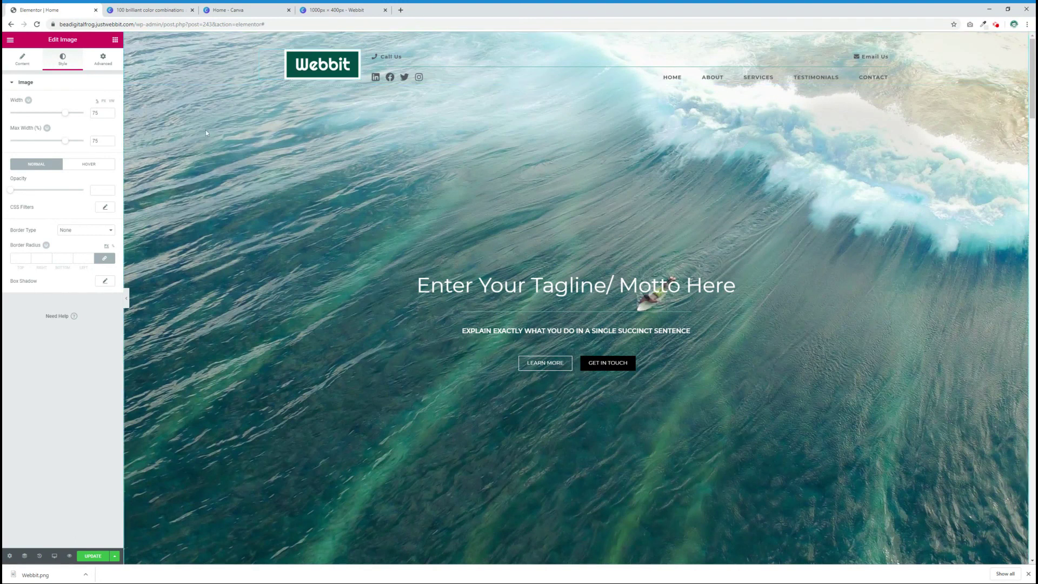
{"action": "left_click", "coordinate": [25, 82]}
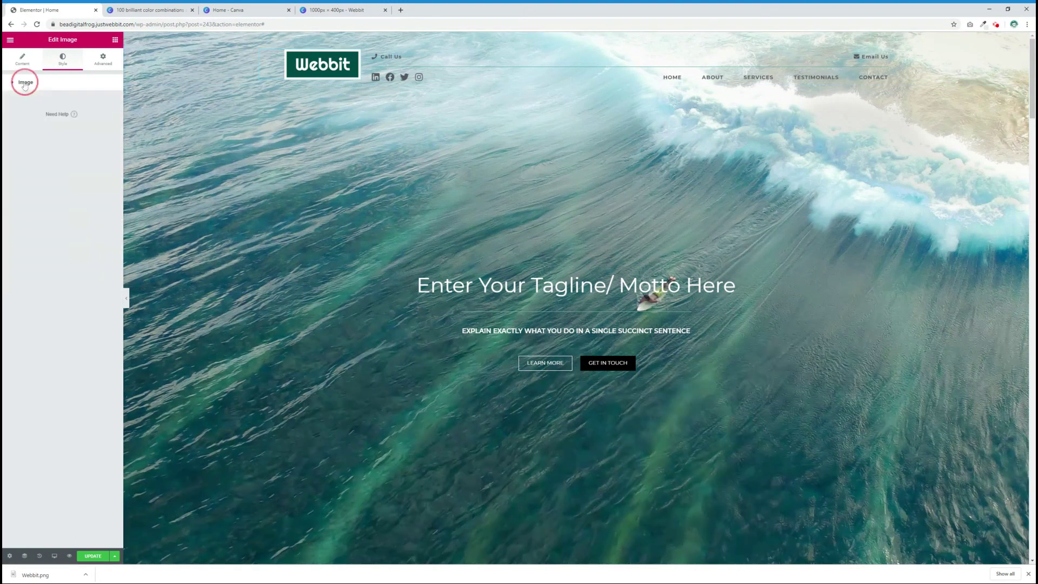
{"action": "left_click", "coordinate": [22, 59]}
{"action": "left_click", "coordinate": [54, 129]}
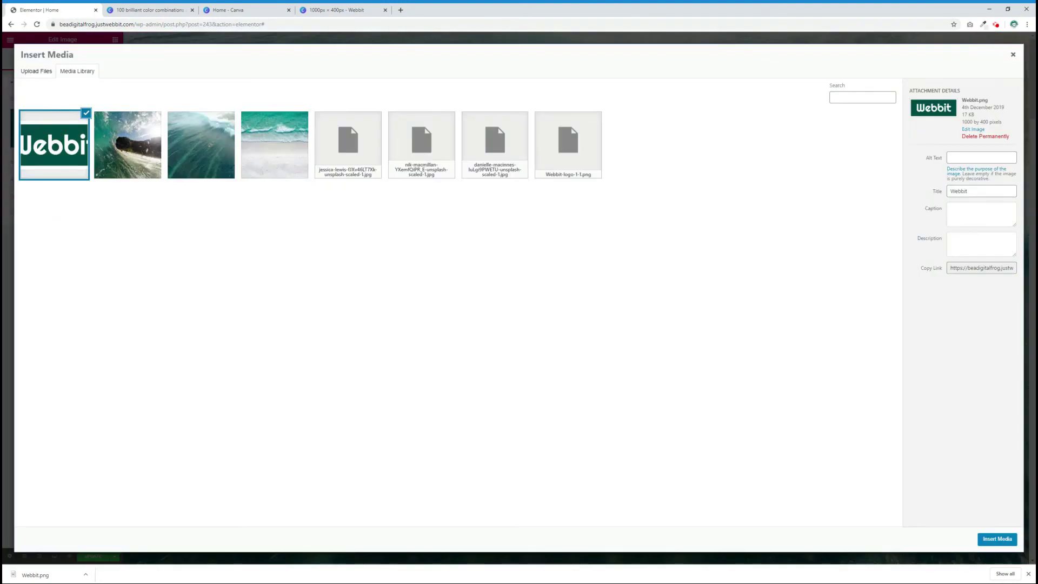
{"action": "left_click", "coordinate": [972, 130]}
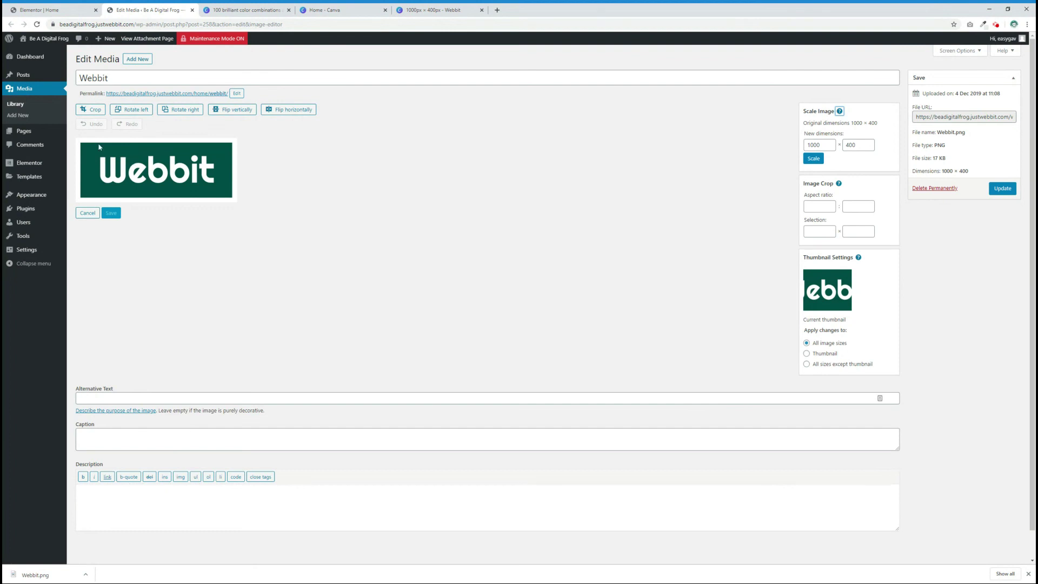
- Crop the white border off Webbit.png with a selection of about 935 × 338 px and save the image
{"action": "left_click", "coordinate": [90, 110]}
{"action": "left_click_drag", "start_coordinate": [76, 165], "coordinate": [82, 169]}
{"action": "left_click_drag", "start_coordinate": [158, 139], "coordinate": [159, 144]}
{"action": "left_click_drag", "start_coordinate": [236, 172], "coordinate": [231, 172]}
{"action": "left_click_drag", "start_coordinate": [156, 200], "coordinate": [156, 197]}
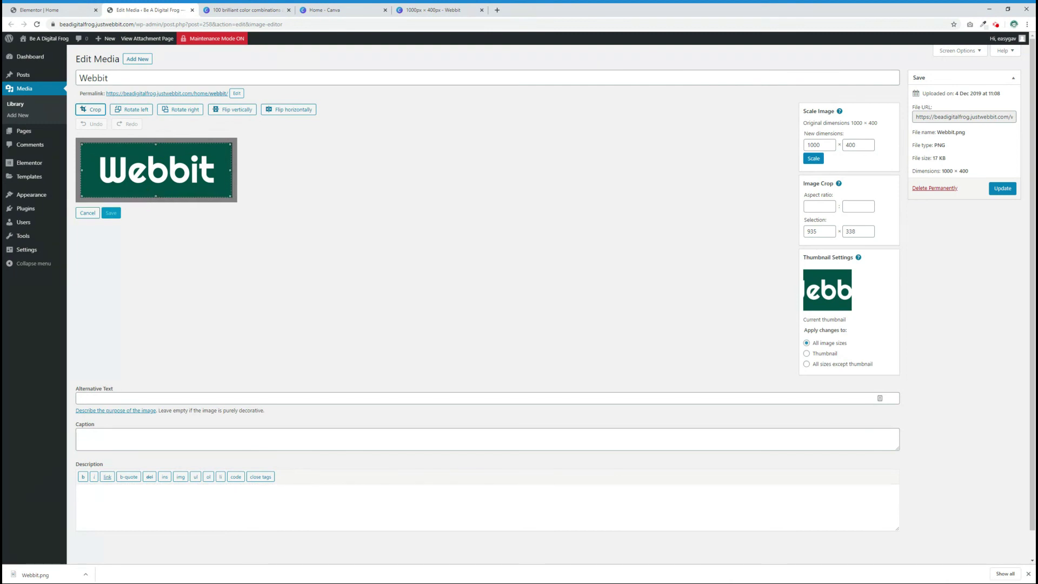
{"action": "left_click", "coordinate": [88, 109]}
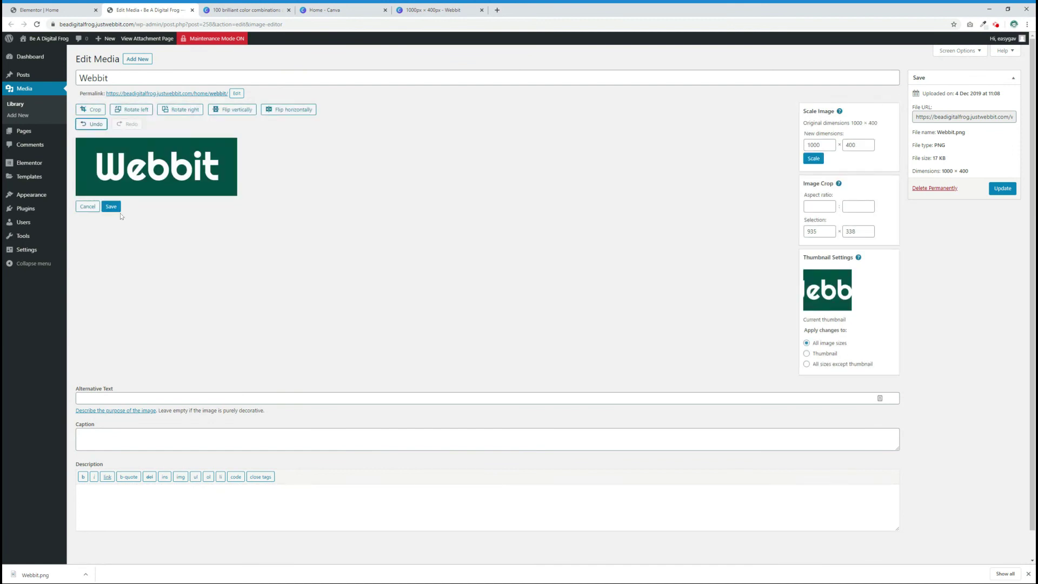
{"action": "left_click", "coordinate": [111, 206]}
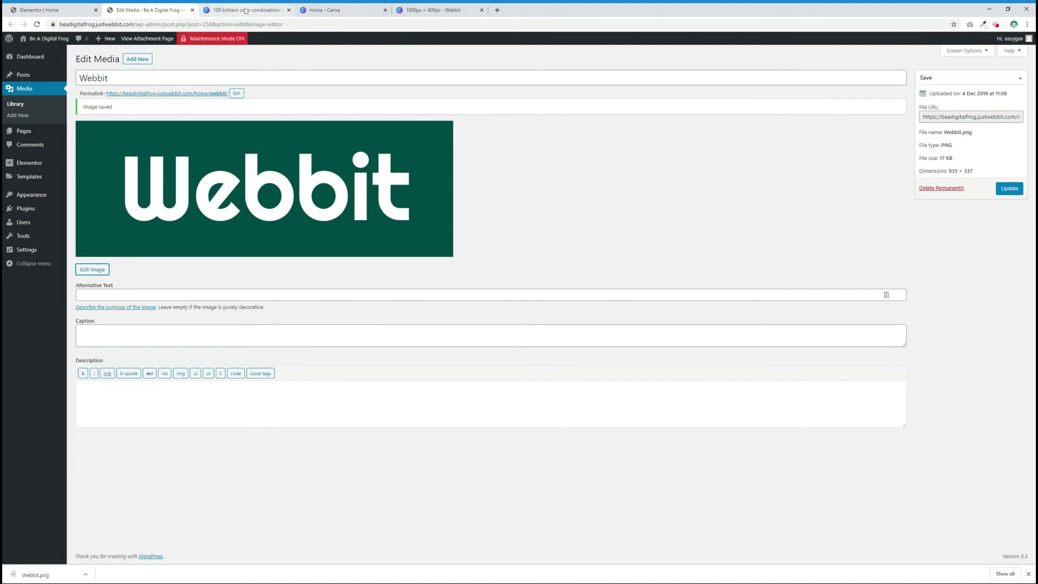
- Return to the Elementor Home page, close the media library without inserting anything, and update the page
{"action": "left_click", "coordinate": [192, 10]}
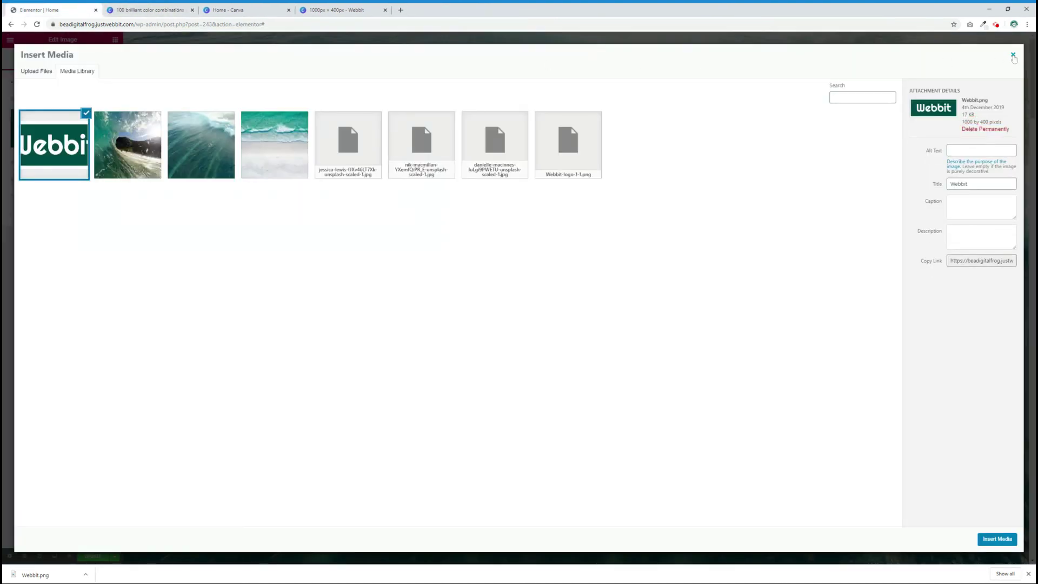
{"action": "left_click", "coordinate": [1013, 55]}
{"action": "left_click", "coordinate": [91, 557]}
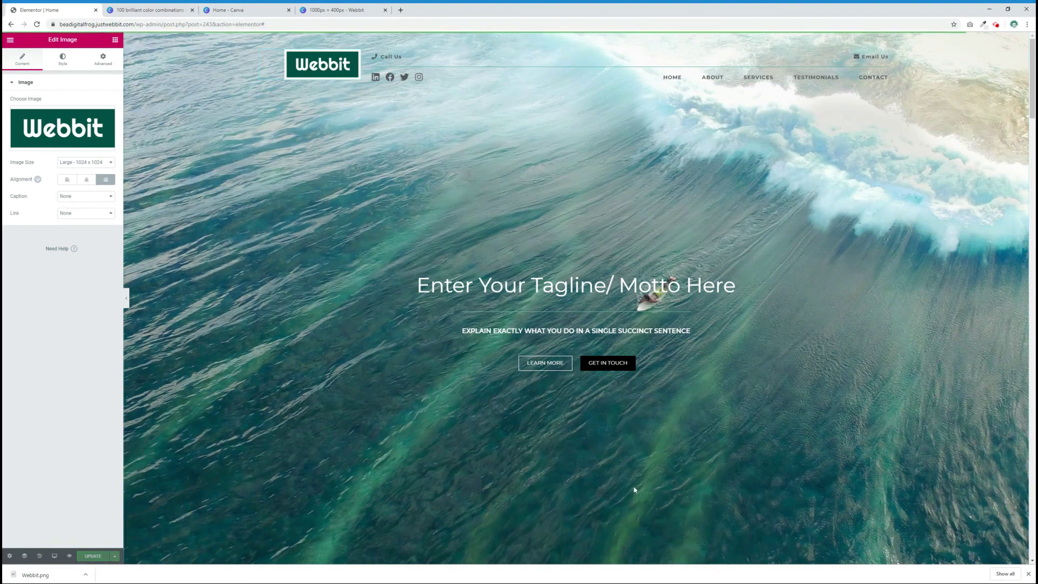
- Dismiss the browser's downloads bar, then reload the Home page and preview the cropped header logo without the editing panel
{"action": "left_click", "coordinate": [1028, 574]}
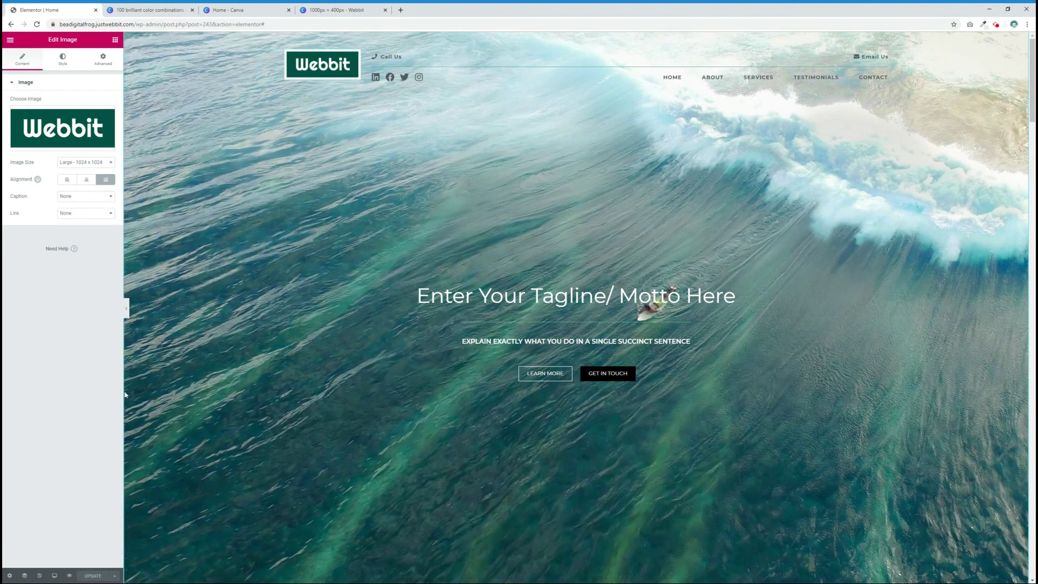
{"action": "left_click", "coordinate": [39, 25]}
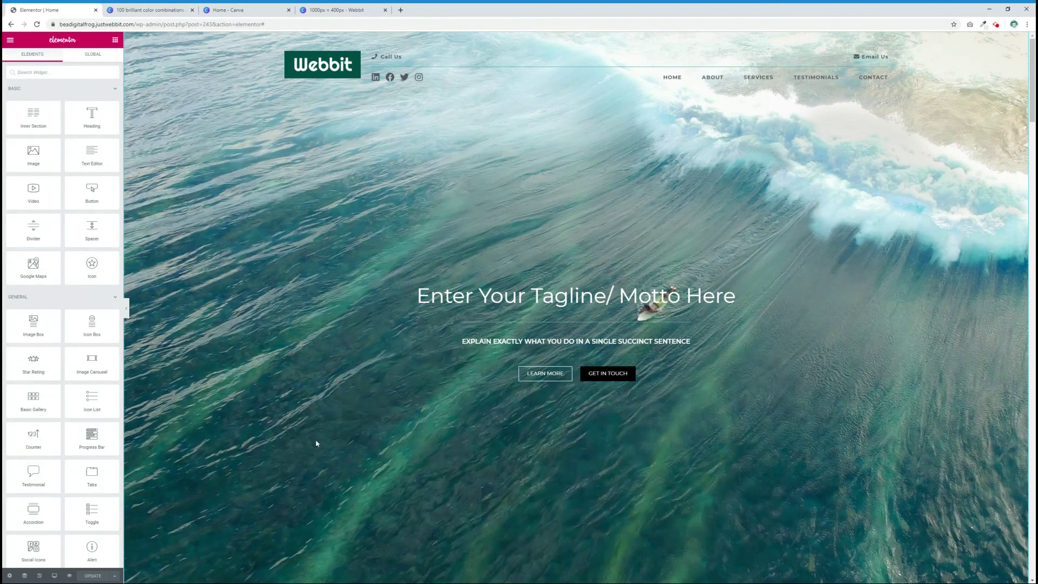
{"action": "left_click", "coordinate": [126, 308]}
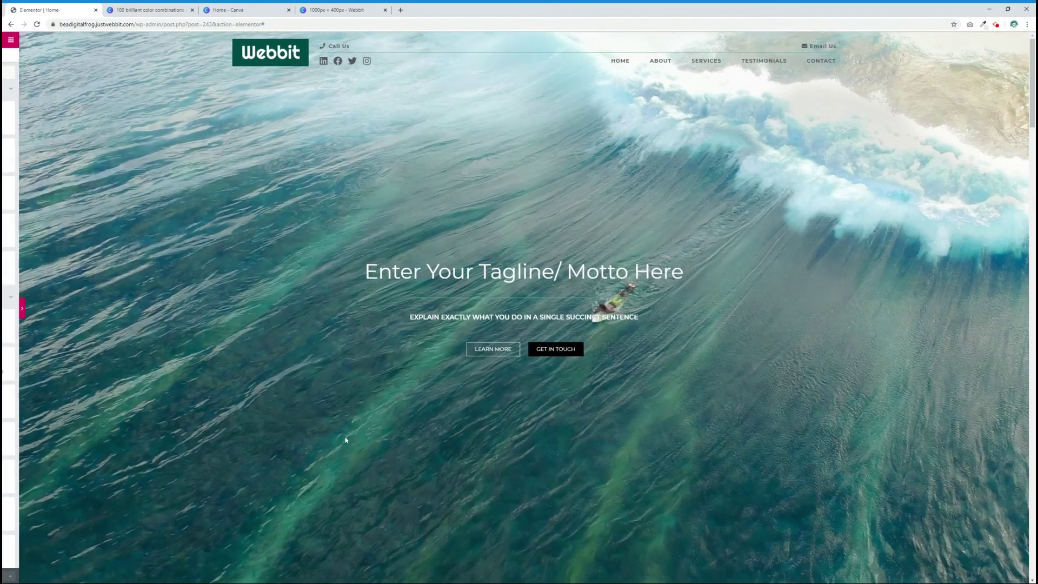